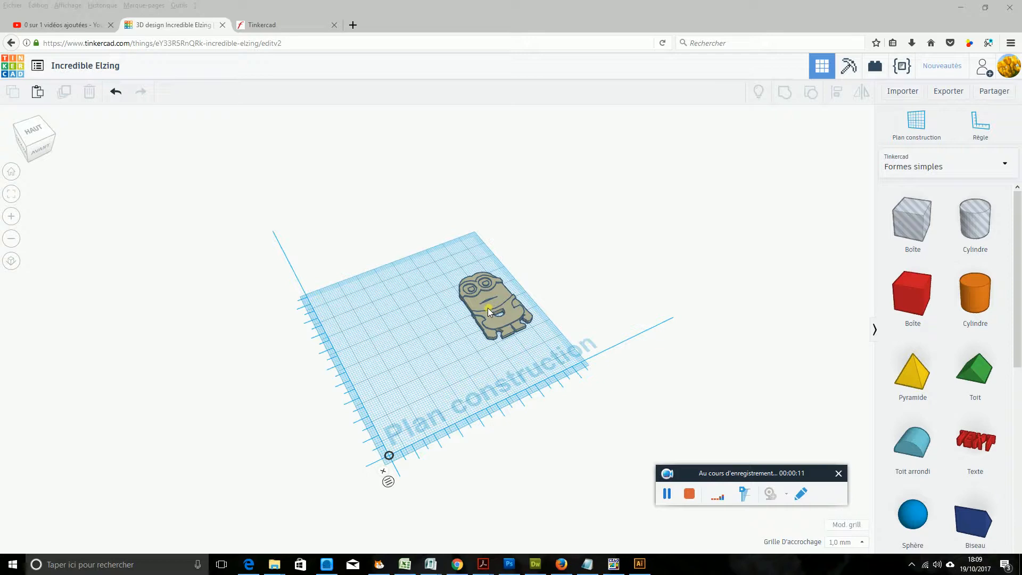
- Import mignon-contour.svg at a scale of 60 and place it about 7 mm from the ruler origin in both directions
click(902, 91)
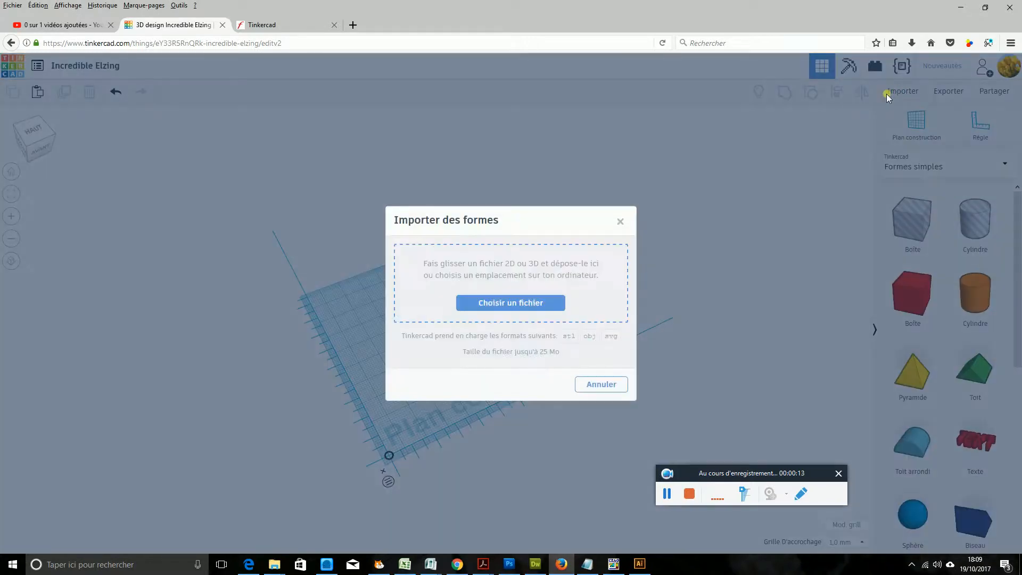
click(539, 307)
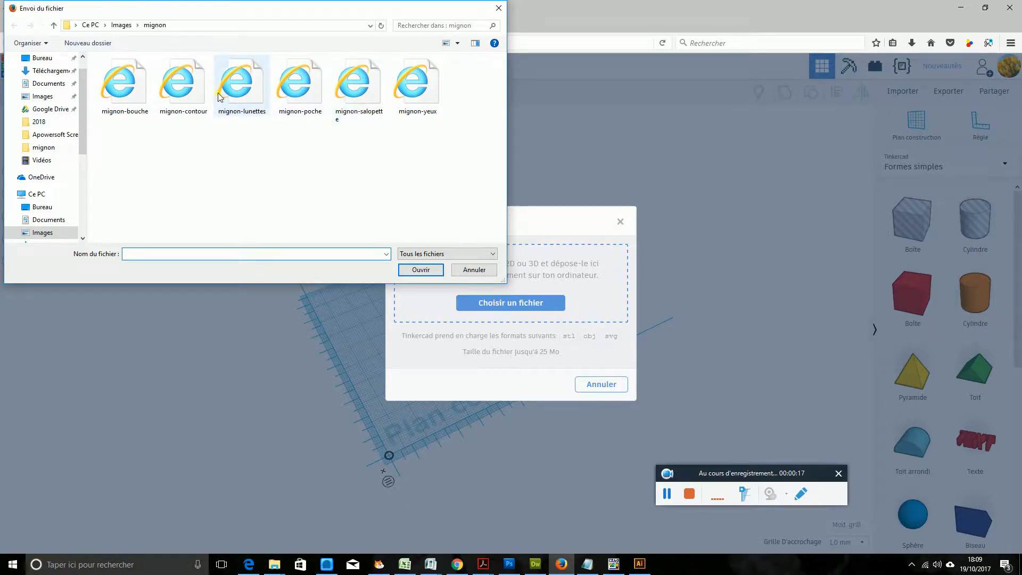
click(177, 92)
click(420, 270)
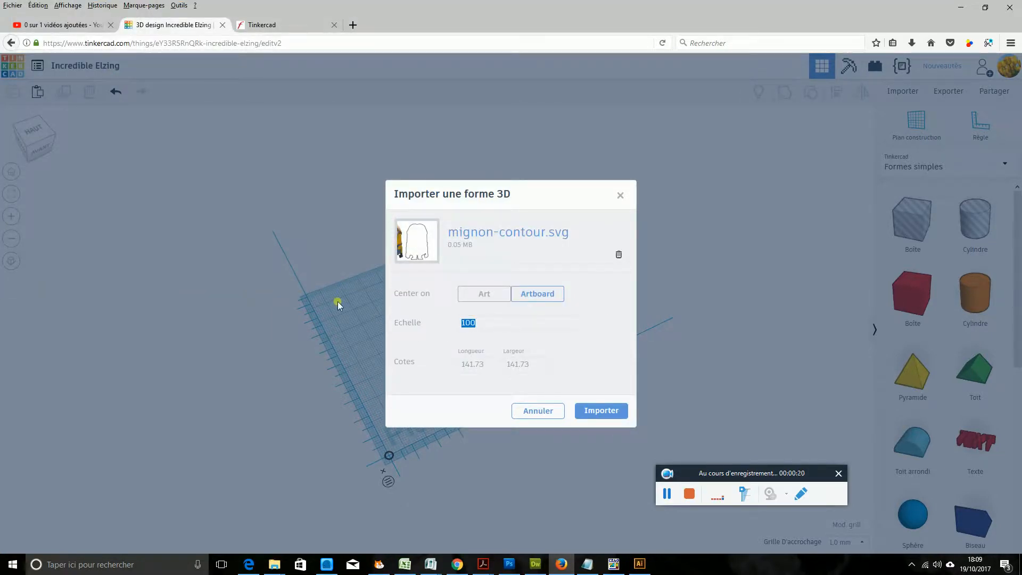
text(60)
click(601, 411)
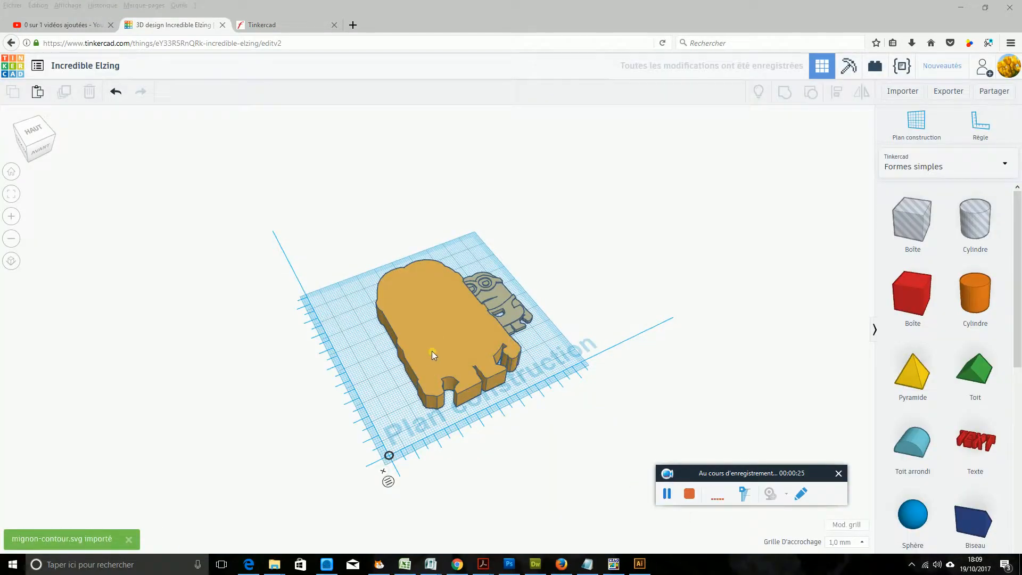
drag(432, 350, 400, 361)
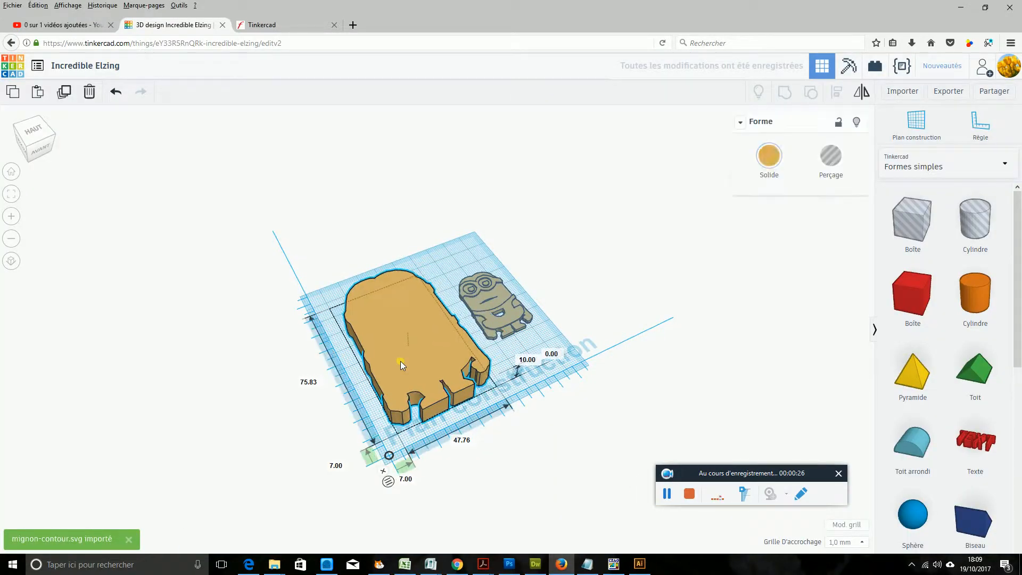
- Match the imported outline to the small minion's footprint by setting its length to 40 mm and its width to 25 mm
click(503, 305)
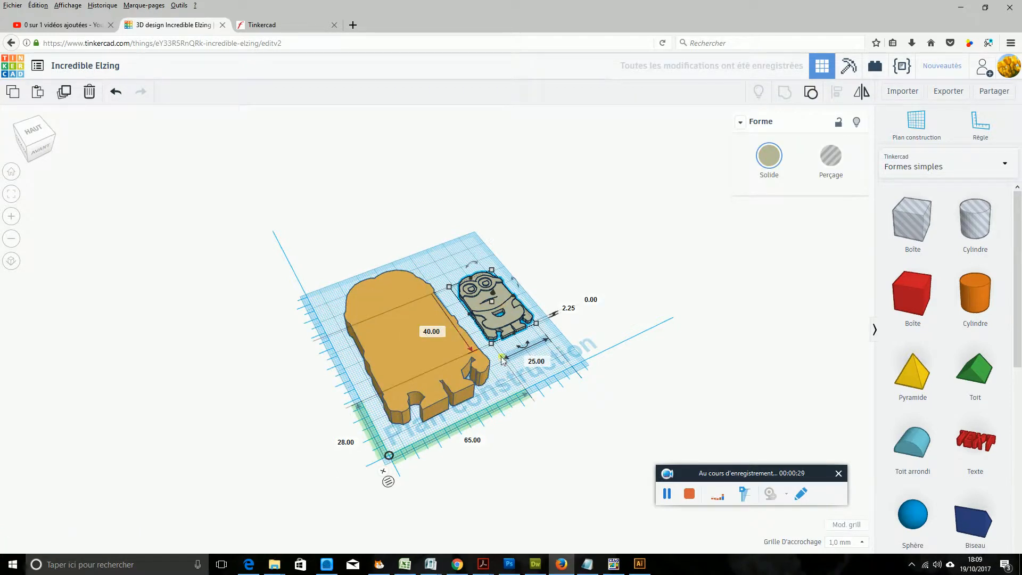
click(430, 334)
click(387, 331)
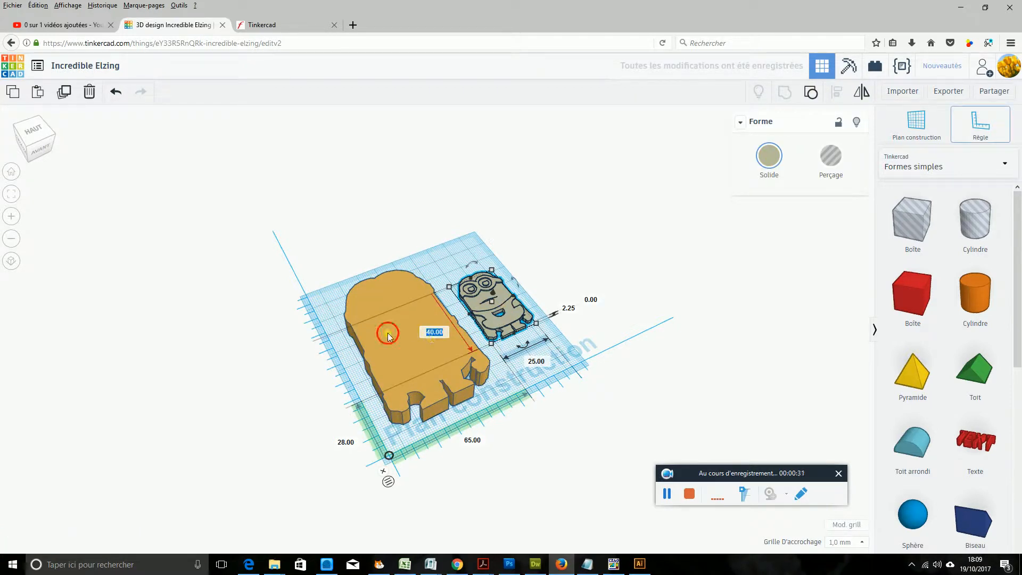
click(380, 294)
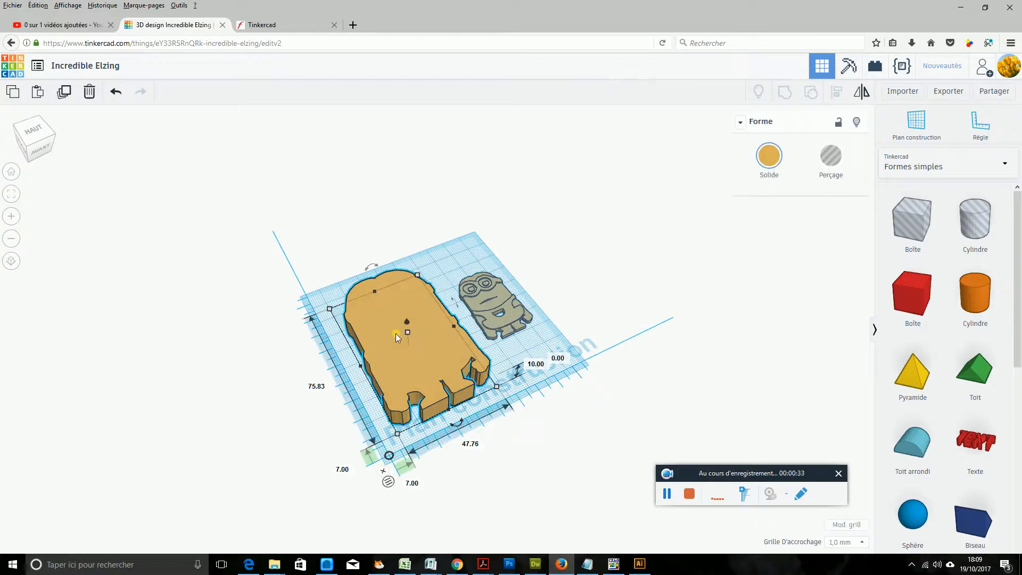
click(318, 387)
text(40)
click(468, 441)
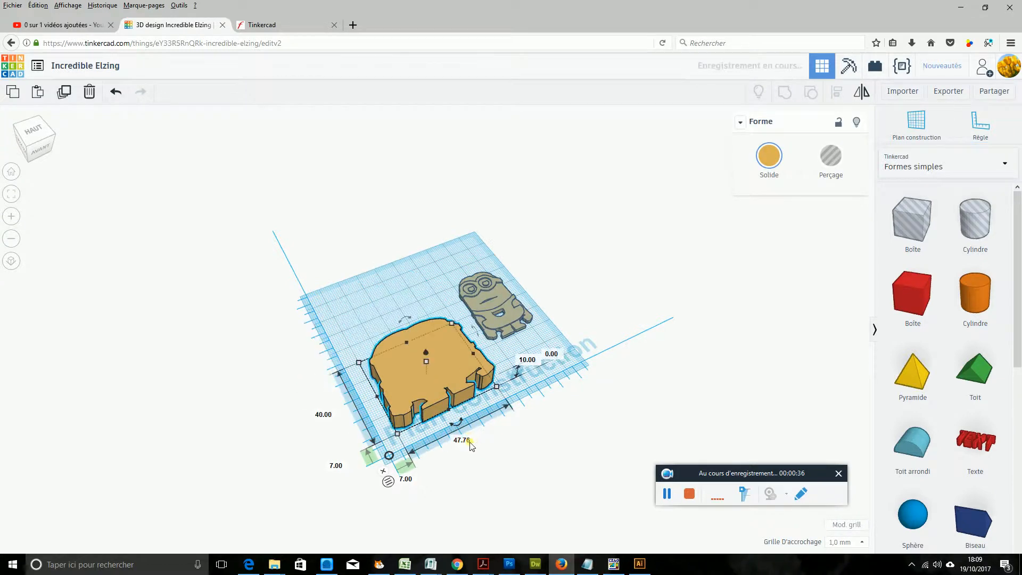
text(25)
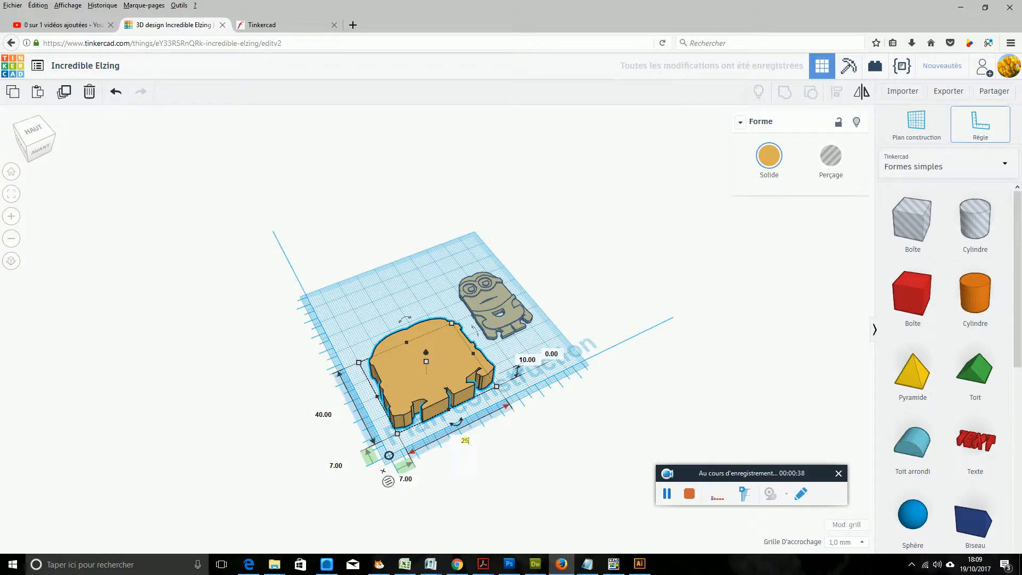
key(Return)
- Move the outline body in front of the grey minion and set its height to 7 mm
drag(423, 381, 545, 397)
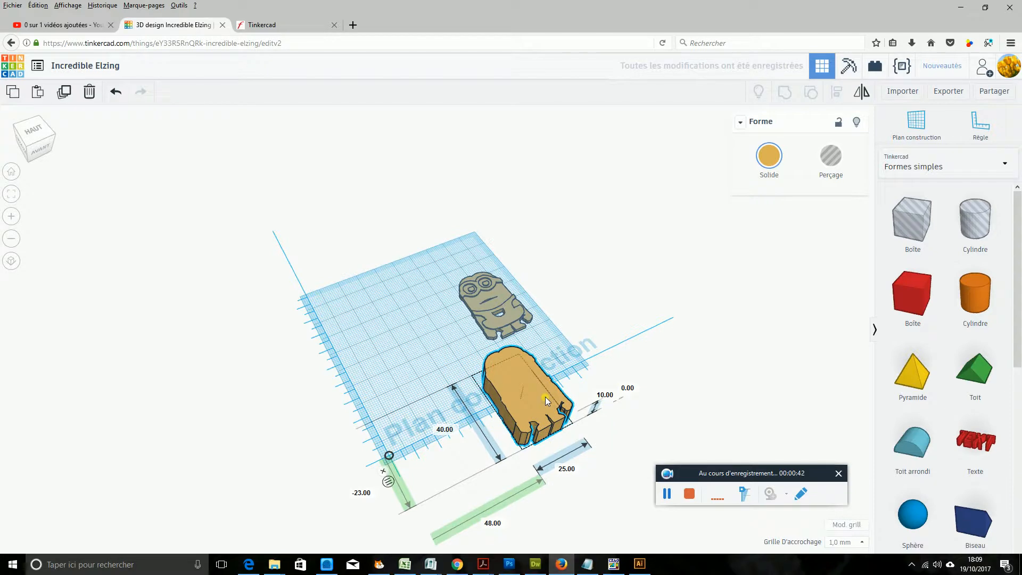
right_drag(672, 423, 664, 394)
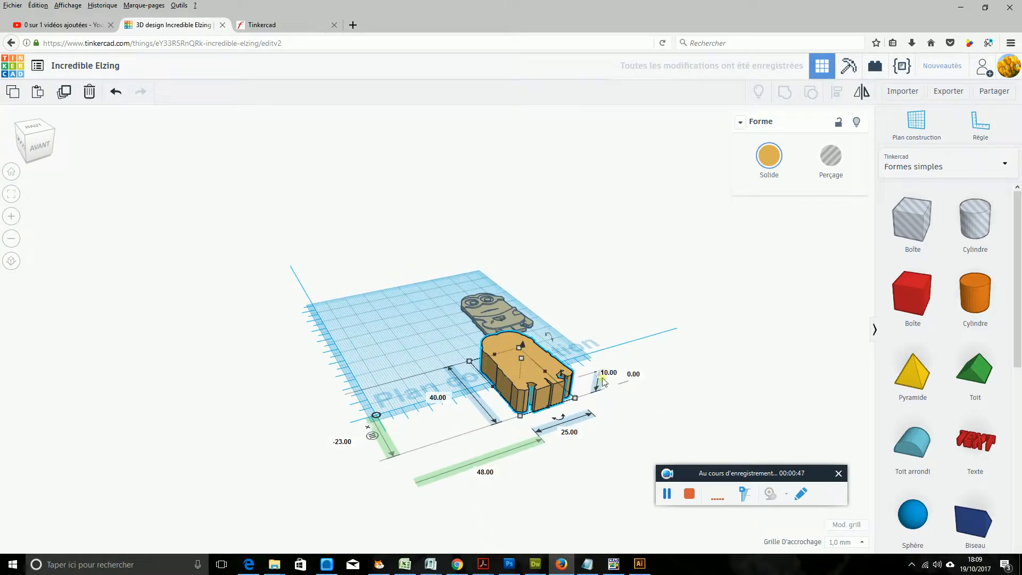
key(Escape)
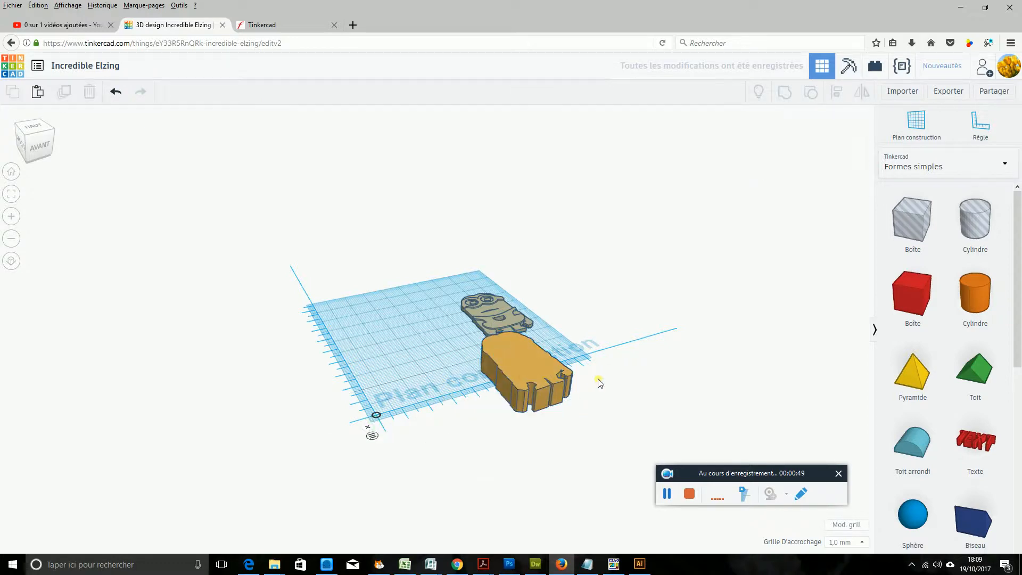
click(550, 381)
click(619, 377)
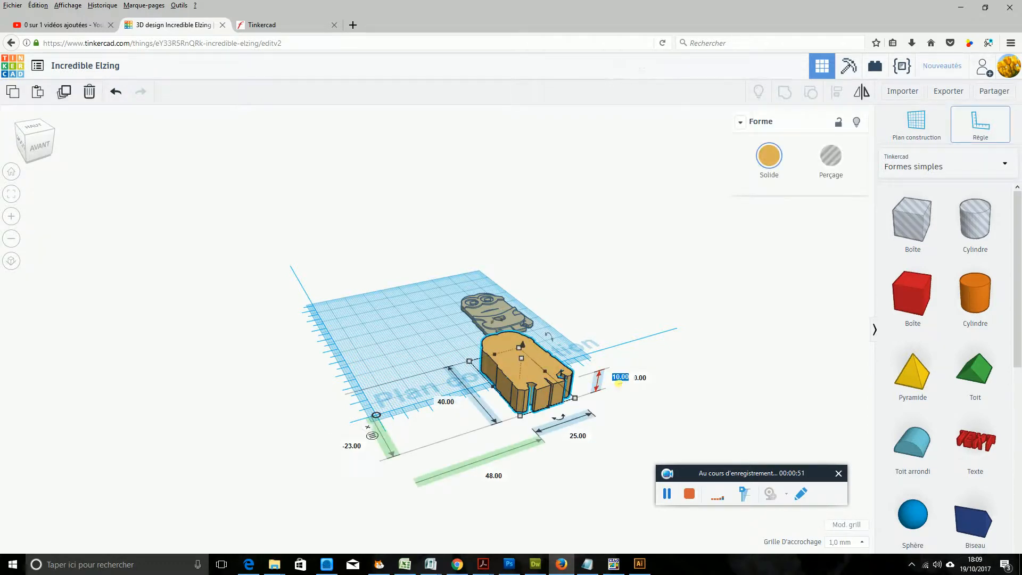
text(7)
key(Return)
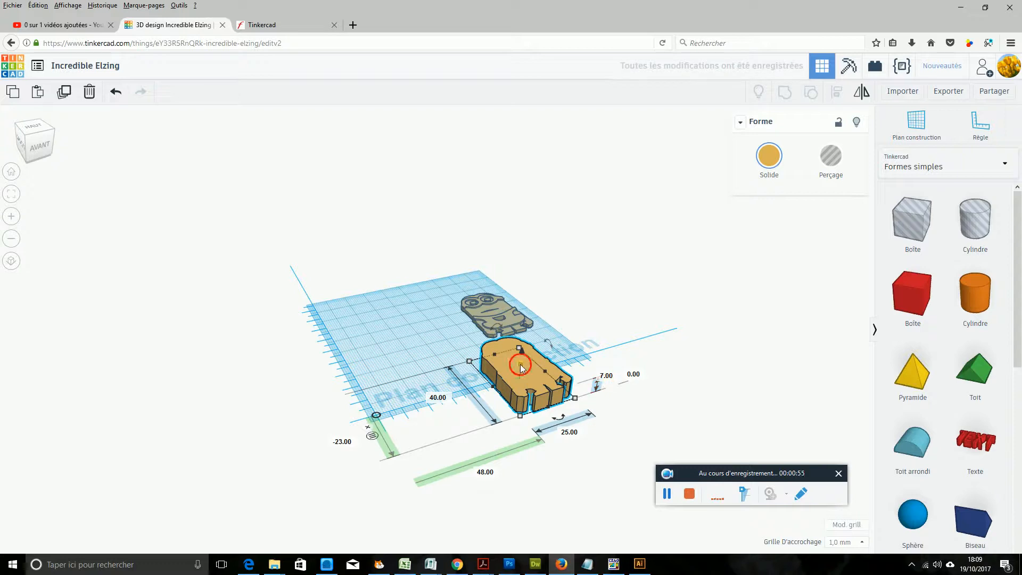
- Undo the accidental height change on the outline body, shift the body slightly sideways and deselect it
drag(521, 368, 541, 371)
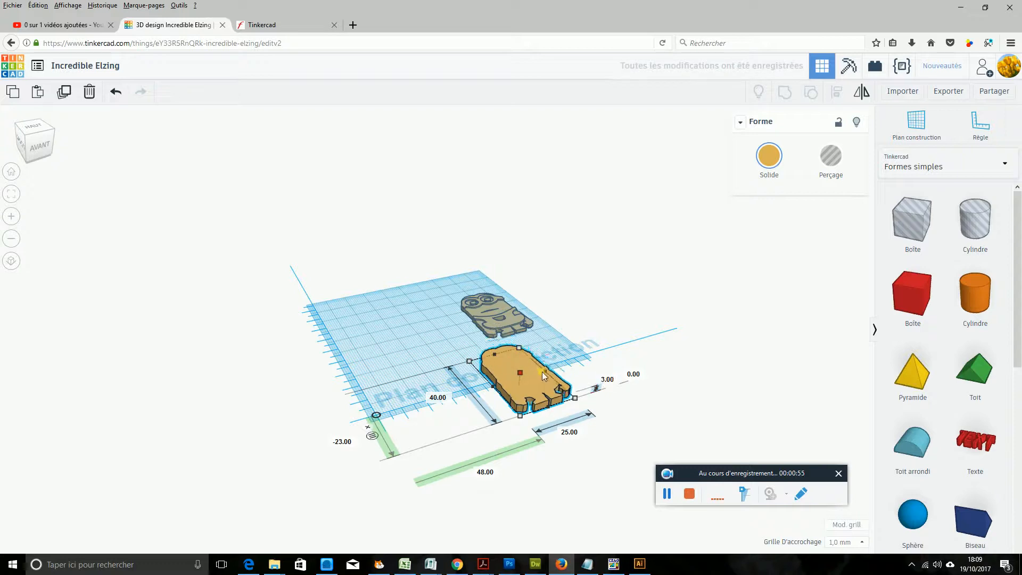
click(118, 92)
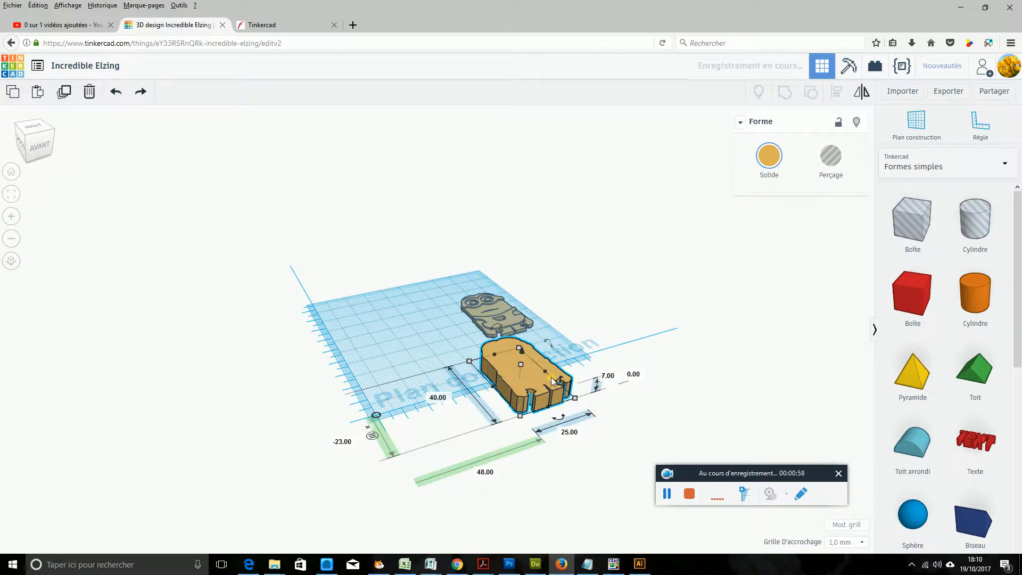
drag(552, 381, 572, 382)
click(564, 294)
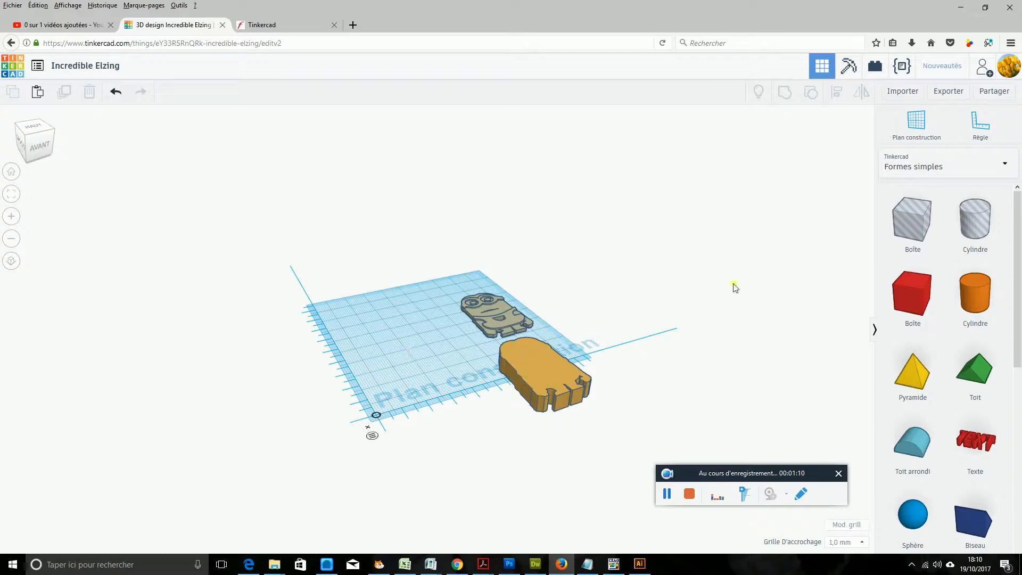
- Add a solid box 12 mm wide and 5 mm high, and move it about 18 mm by 52 mm from the ruler origin
drag(911, 296, 414, 343)
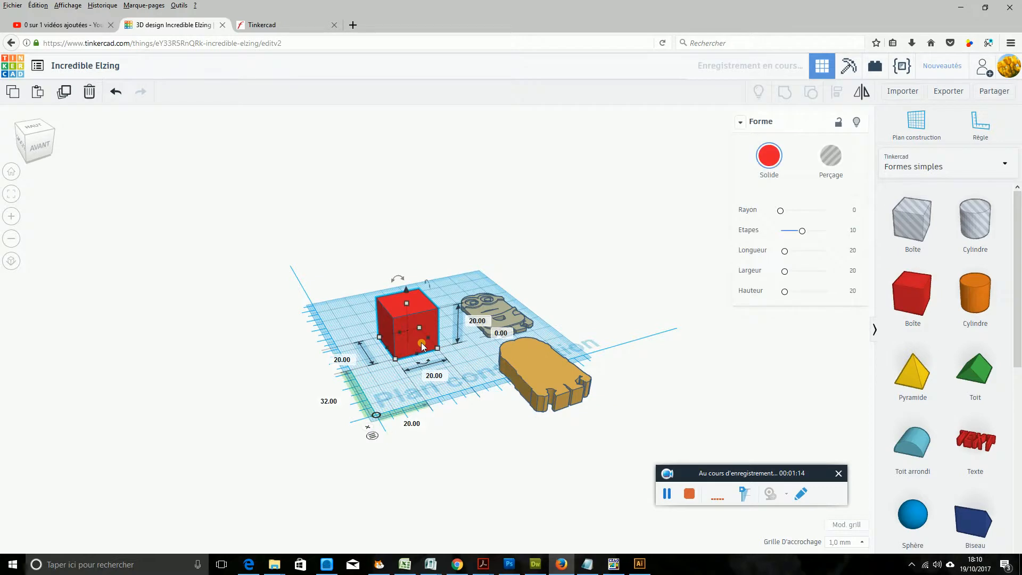
click(428, 377)
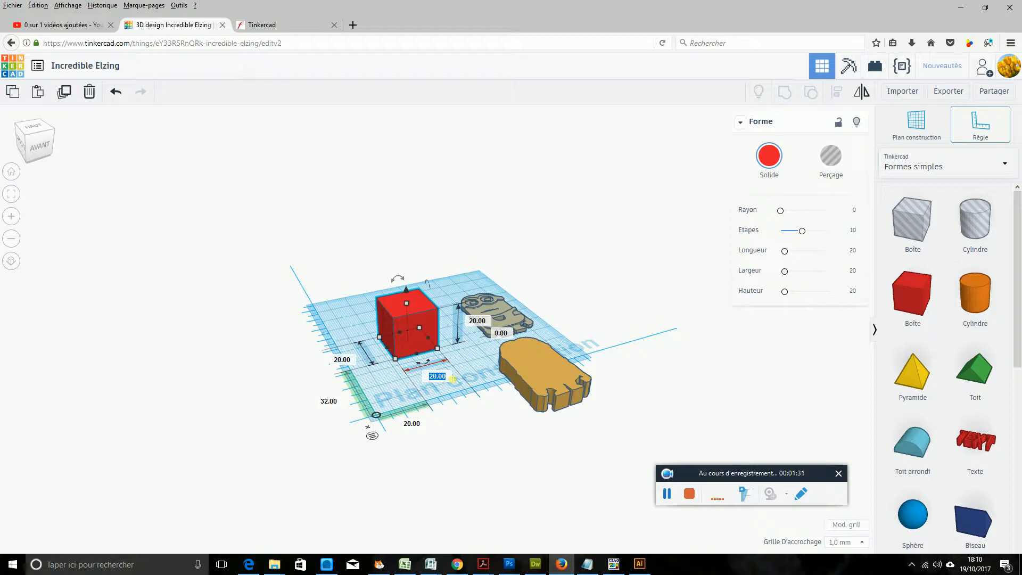
text(12)
key(Return)
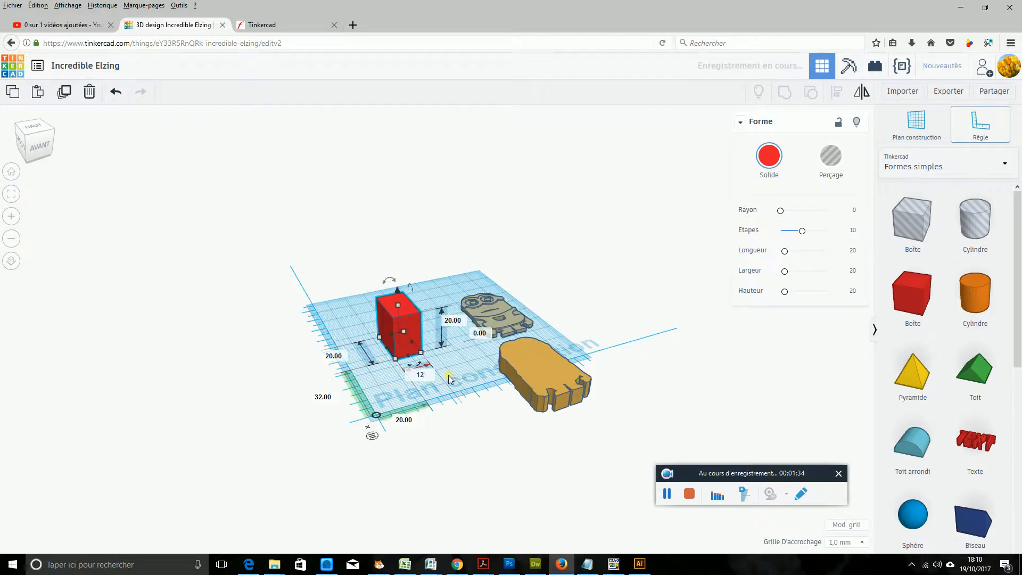
click(452, 324)
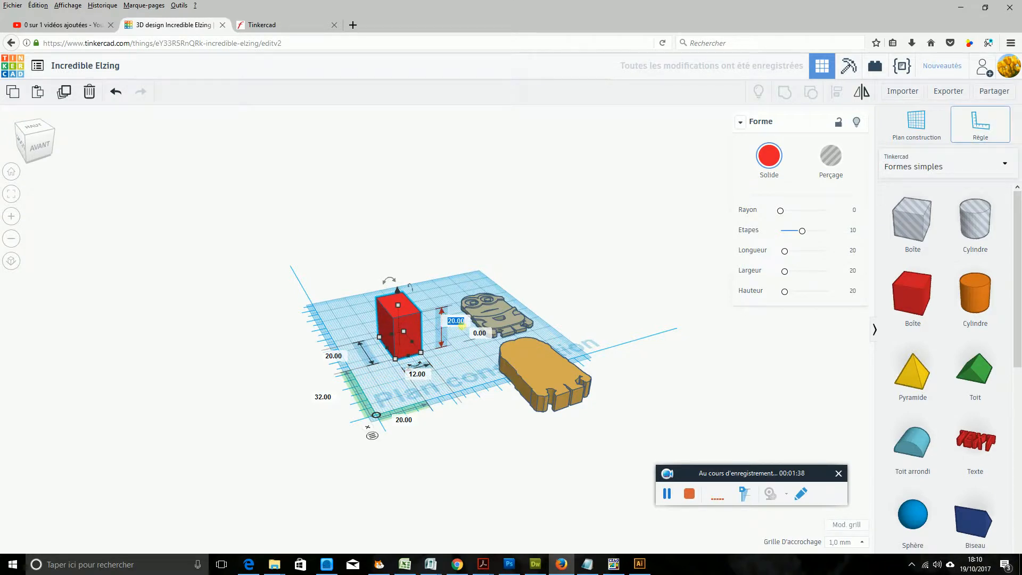
text(5)
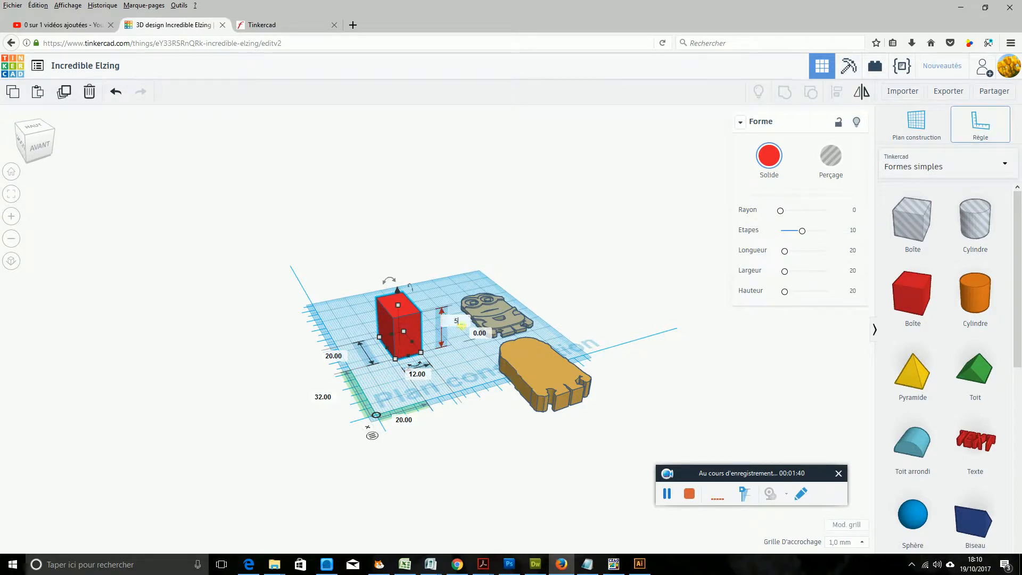
key(Return)
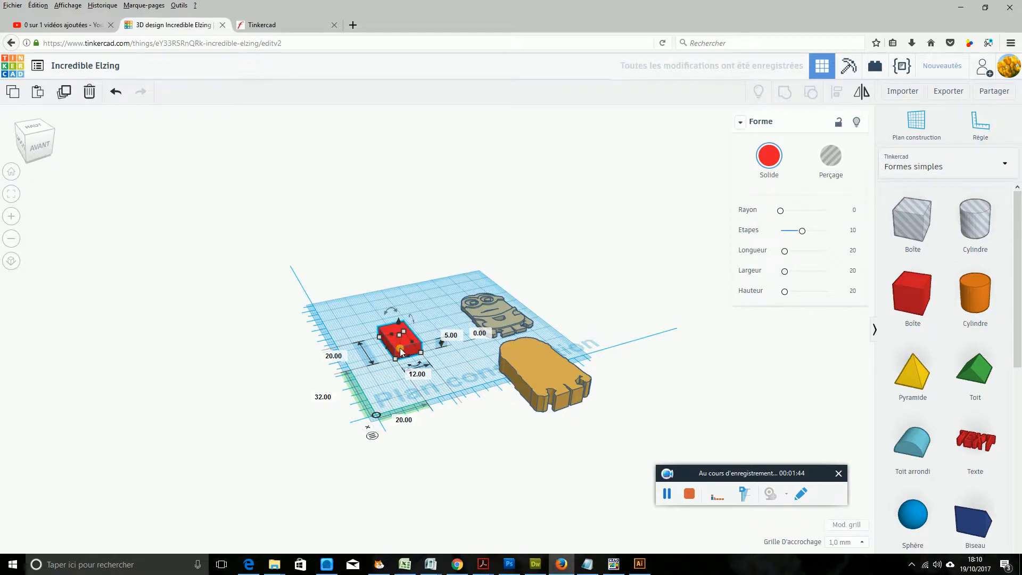
drag(400, 347, 387, 330)
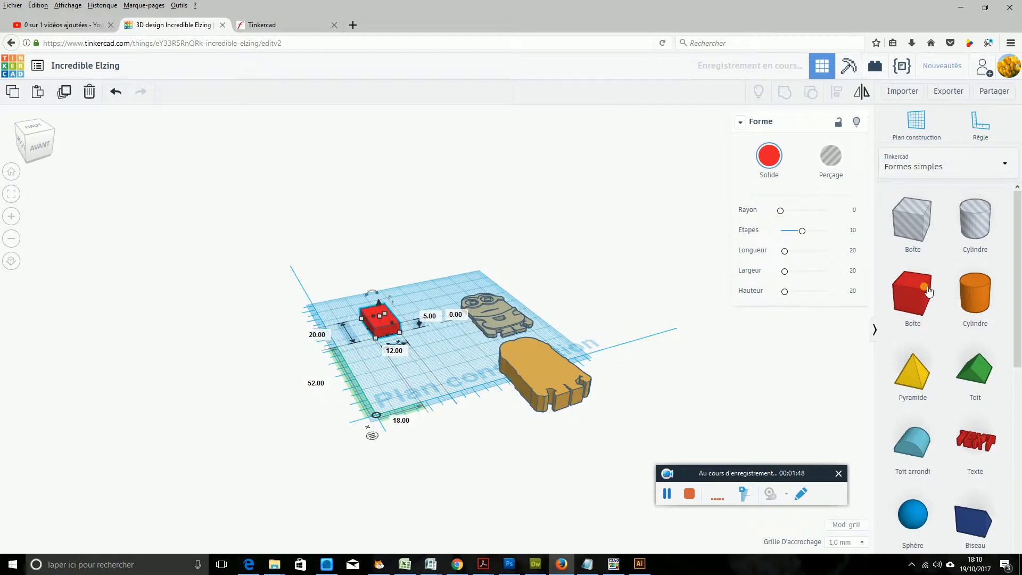
- Add a second solid box near the ruler origin, sized 30 mm long, 13.5 mm wide and 3.5 mm high
drag(928, 291, 420, 391)
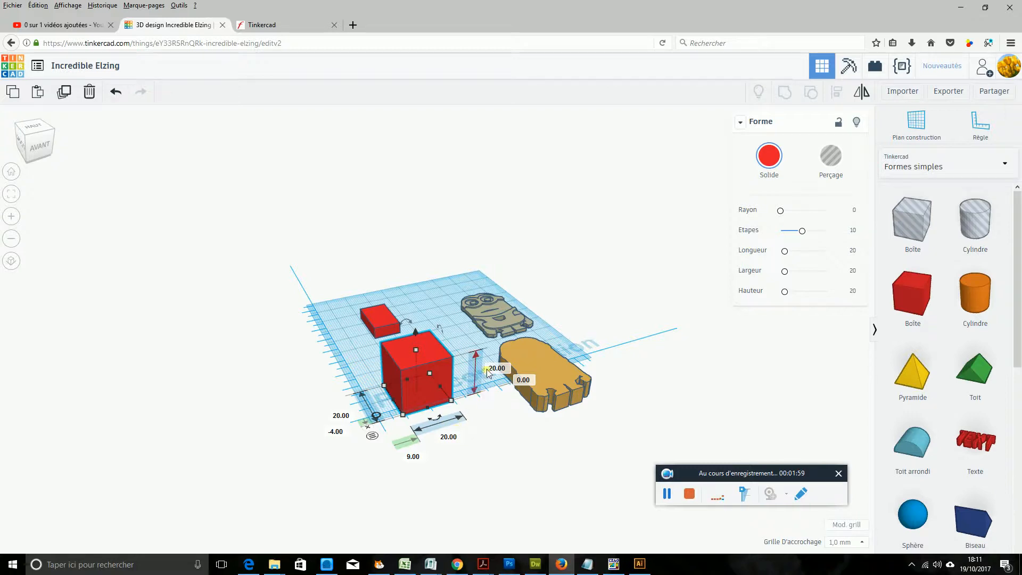
click(495, 372)
text(3.5)
key(Return)
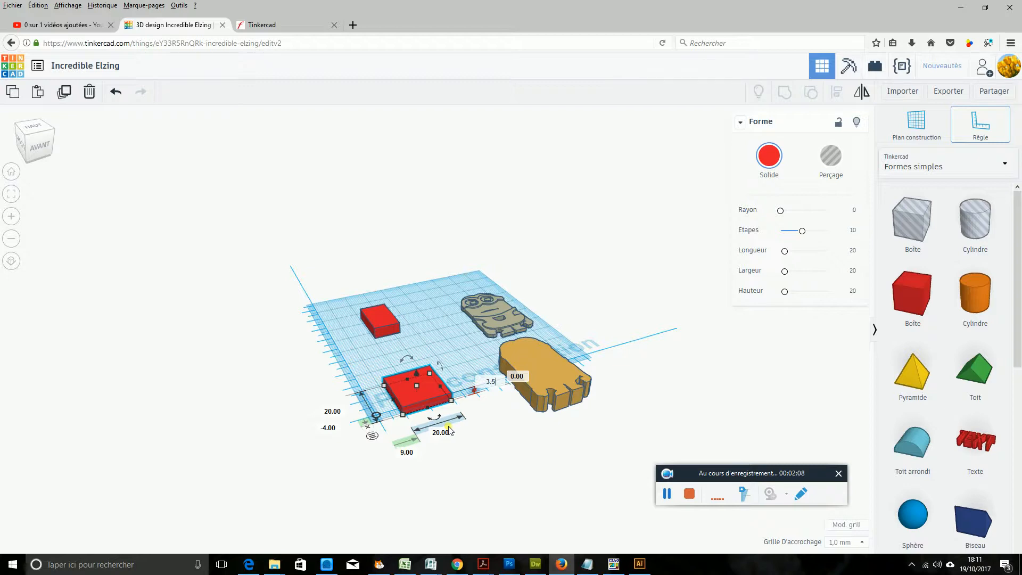
click(334, 412)
text(30)
key(Return)
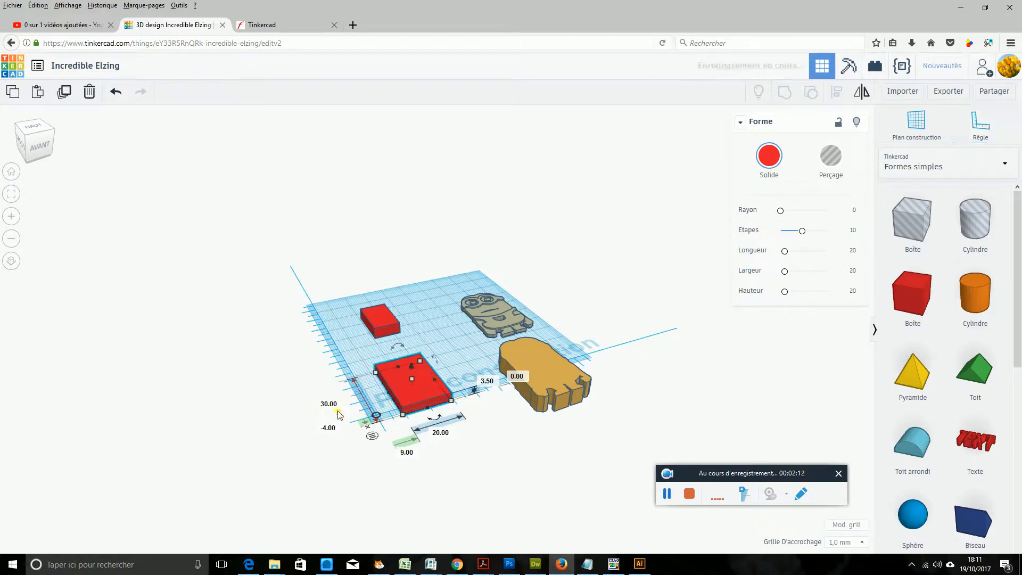
click(445, 434)
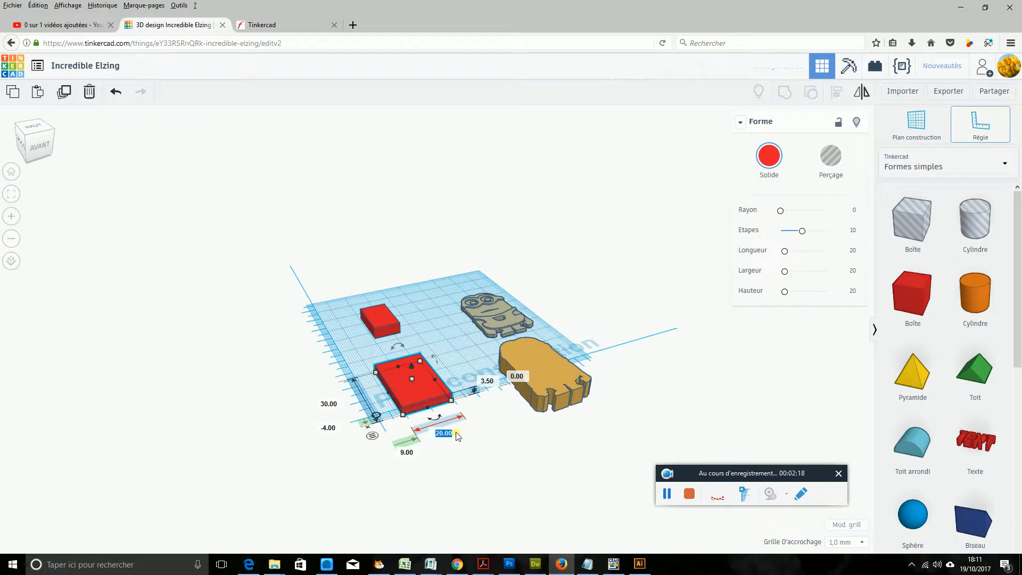
text(13.5)
key(Return)
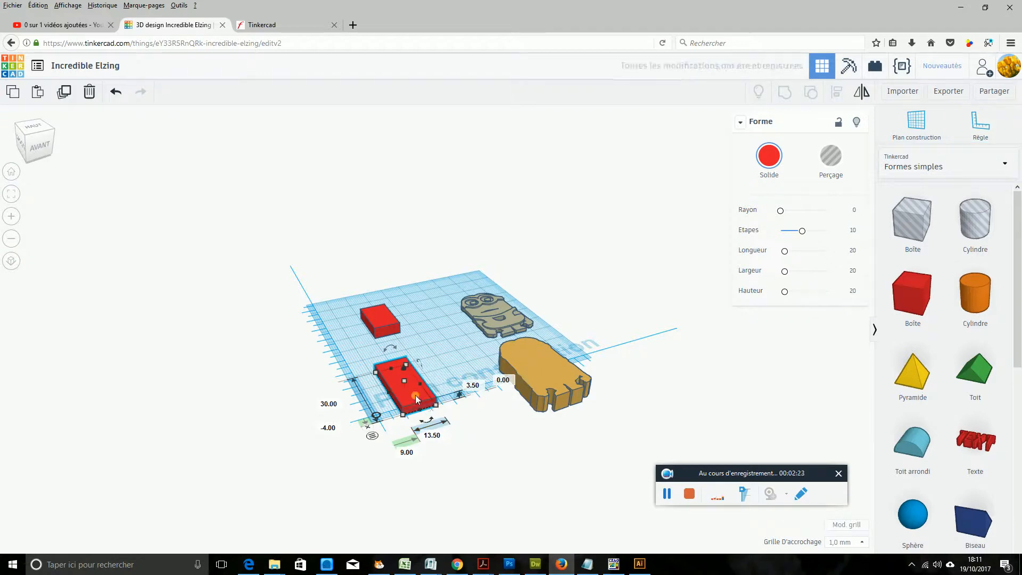
- Move the 30 mm box up against the front end of the smaller red box
drag(415, 395, 417, 372)
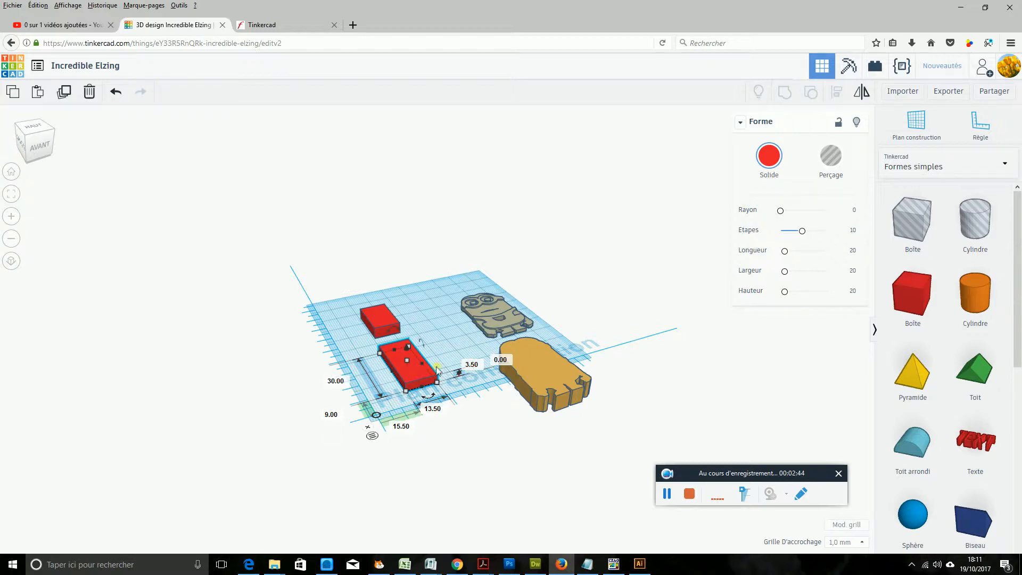
click(461, 358)
right_drag(462, 358, 462, 402)
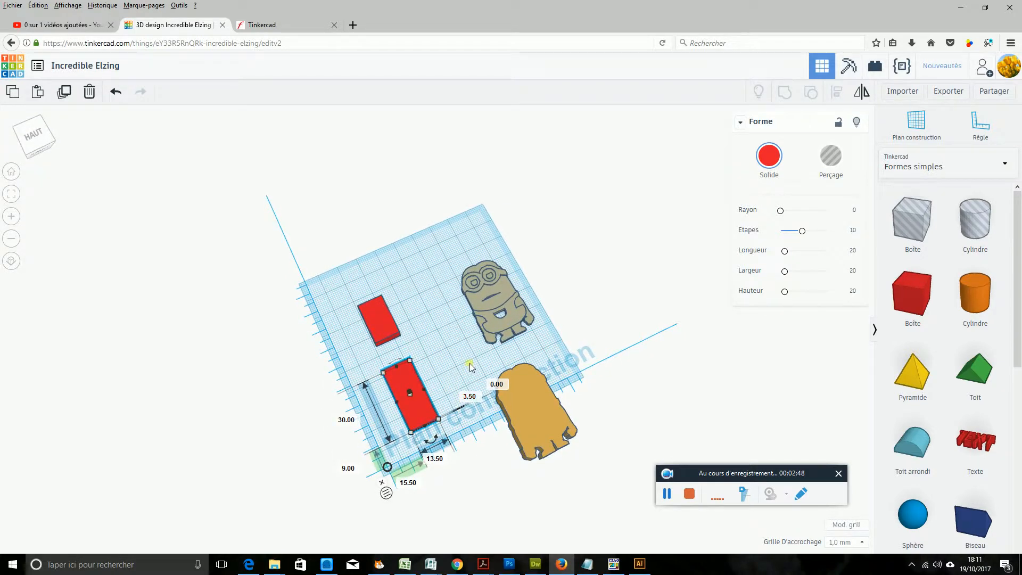
scroll(438, 356, down, 3)
scroll(445, 360, up, 5)
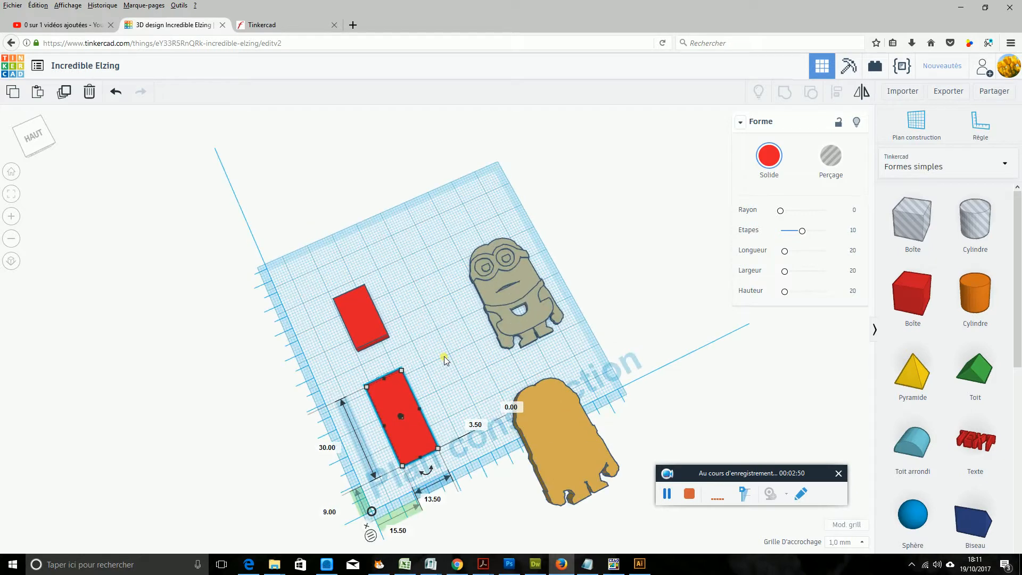
scroll(409, 385, up, 2)
scroll(417, 381, up, 2)
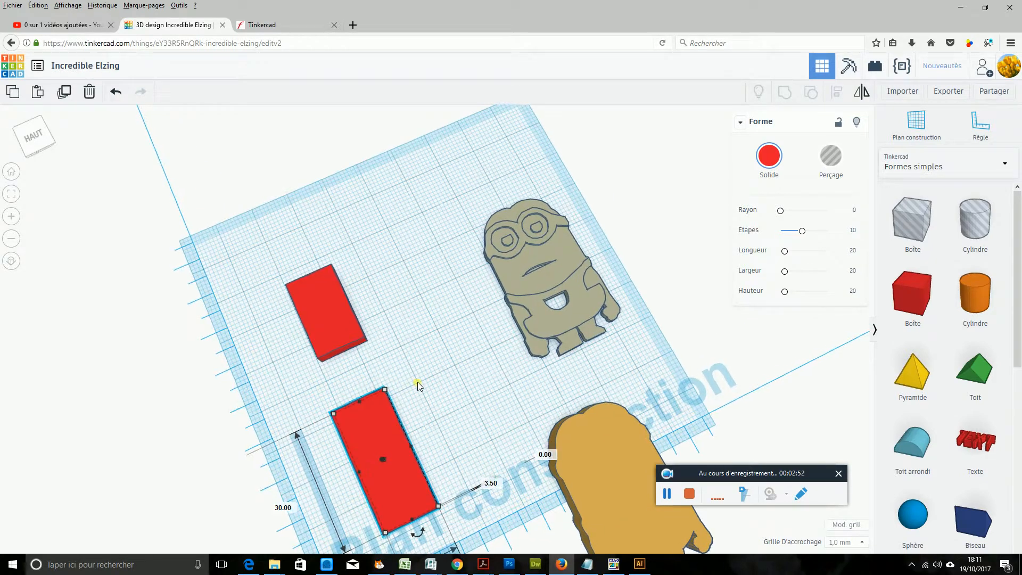
drag(352, 394, 344, 384)
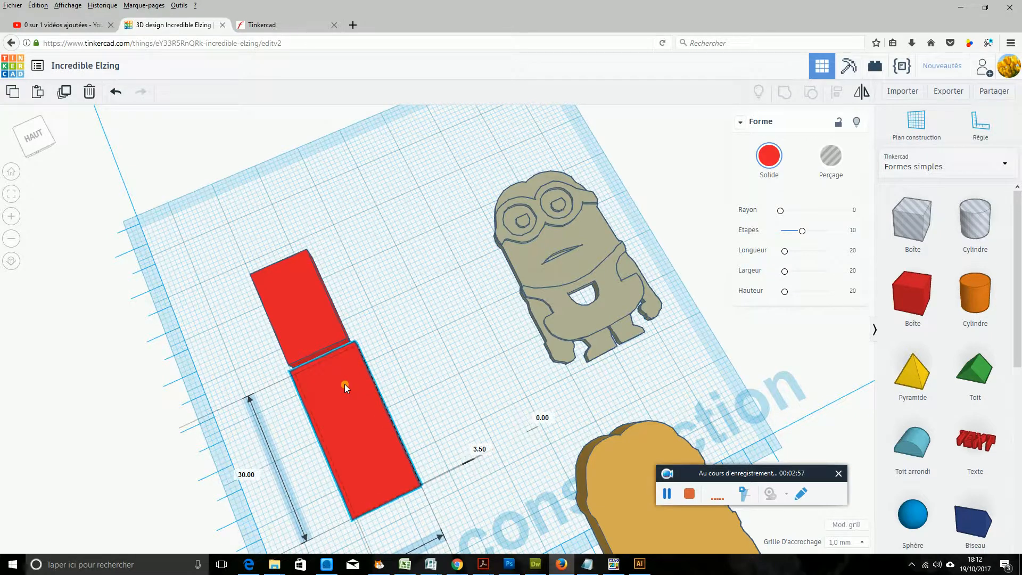
- Slide the 20 mm long box about 4 mm into the 30 mm box so that the two overlap
right_drag(493, 371, 616, 281)
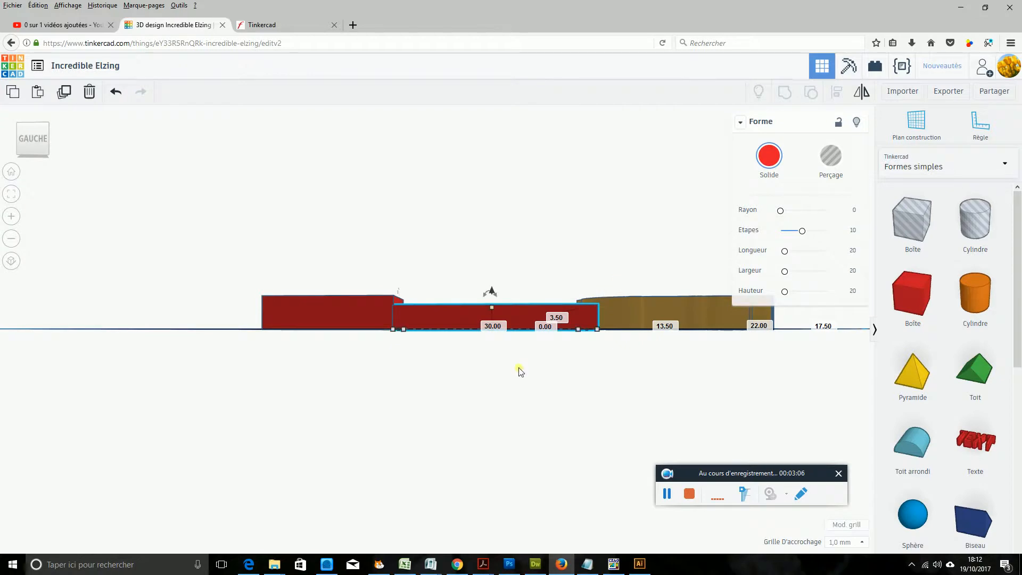
click(454, 319)
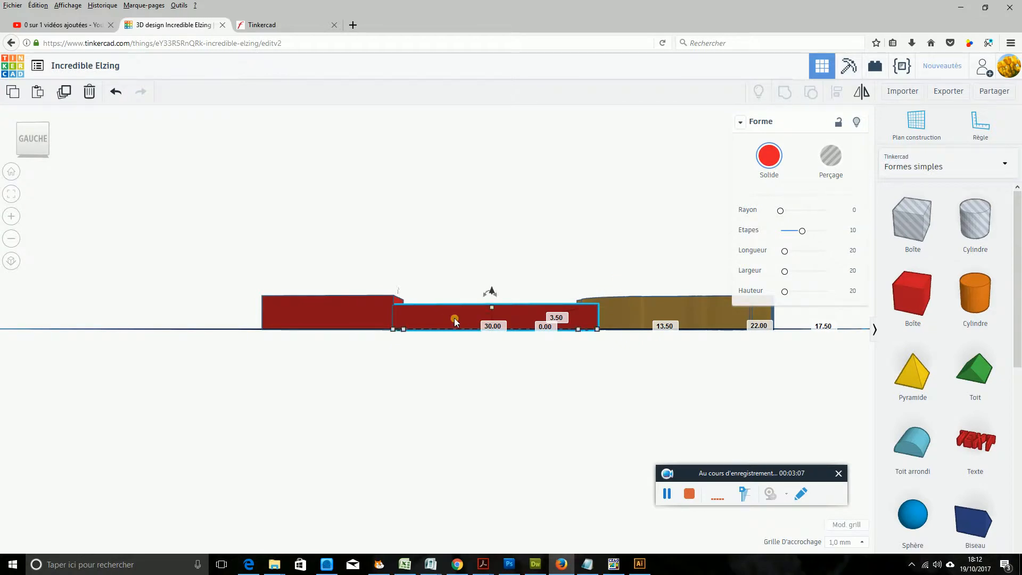
click(359, 318)
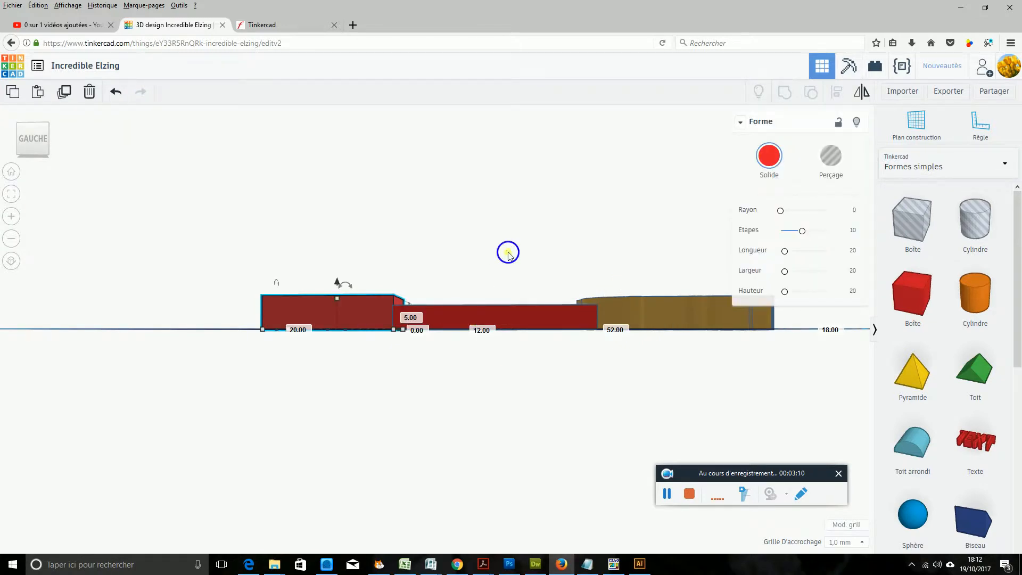
right_drag(509, 250, 334, 362)
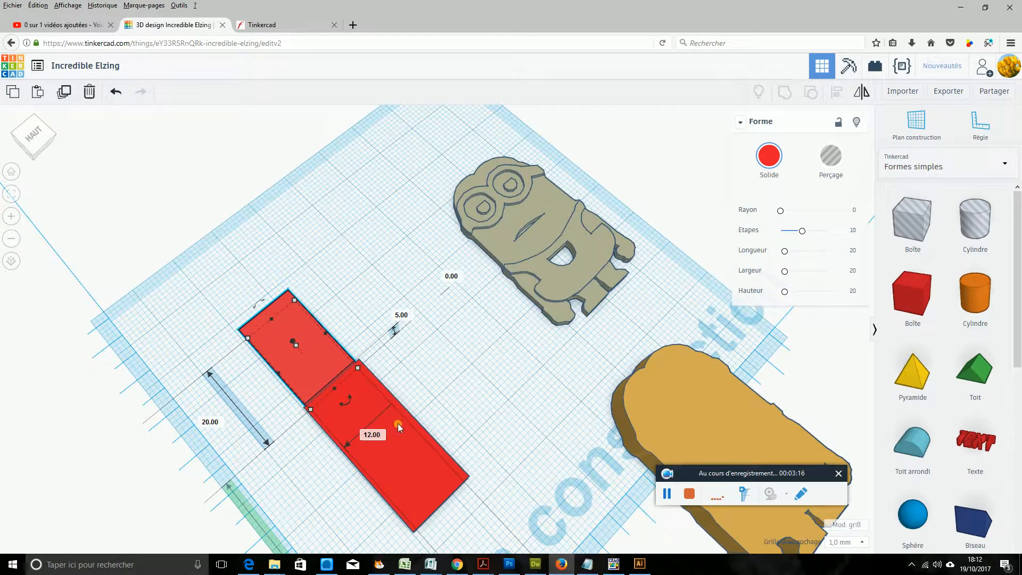
key(Down)
key(Down)
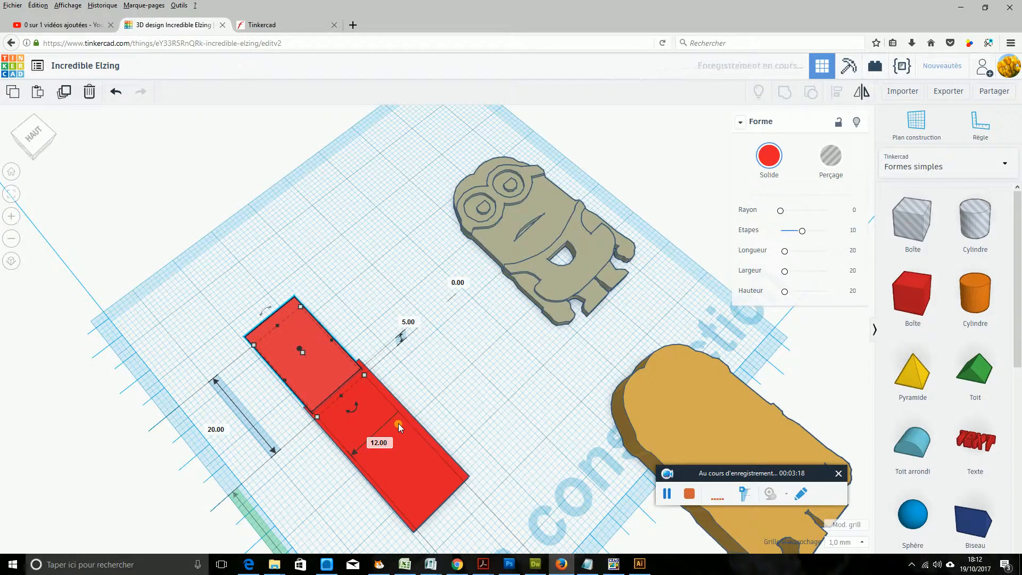
key(Down)
key(Down)
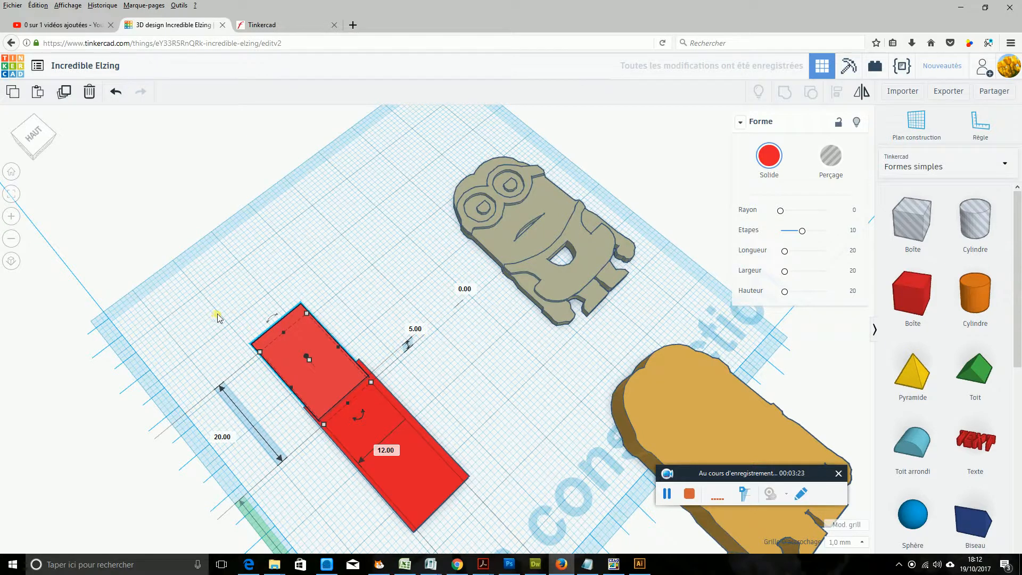
- Centre the two boxes on each other across their width and turn both into holes
drag(217, 299, 443, 502)
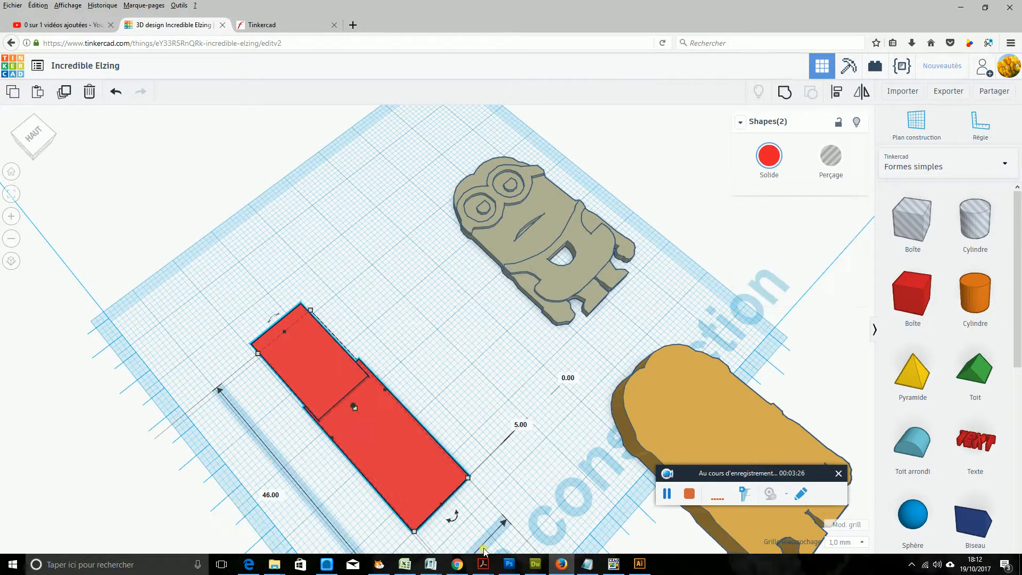
click(451, 515)
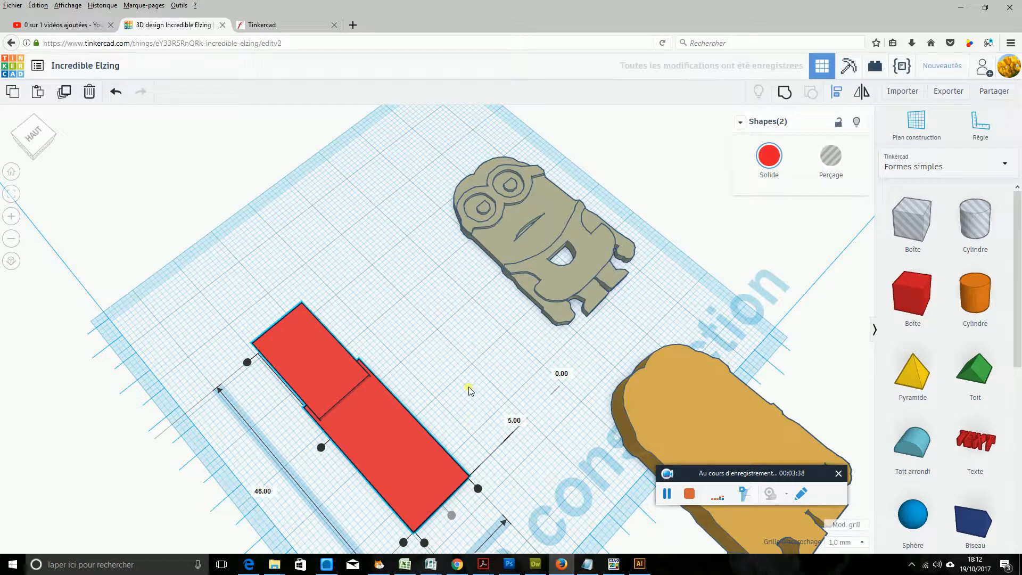
right_drag(468, 388, 440, 360)
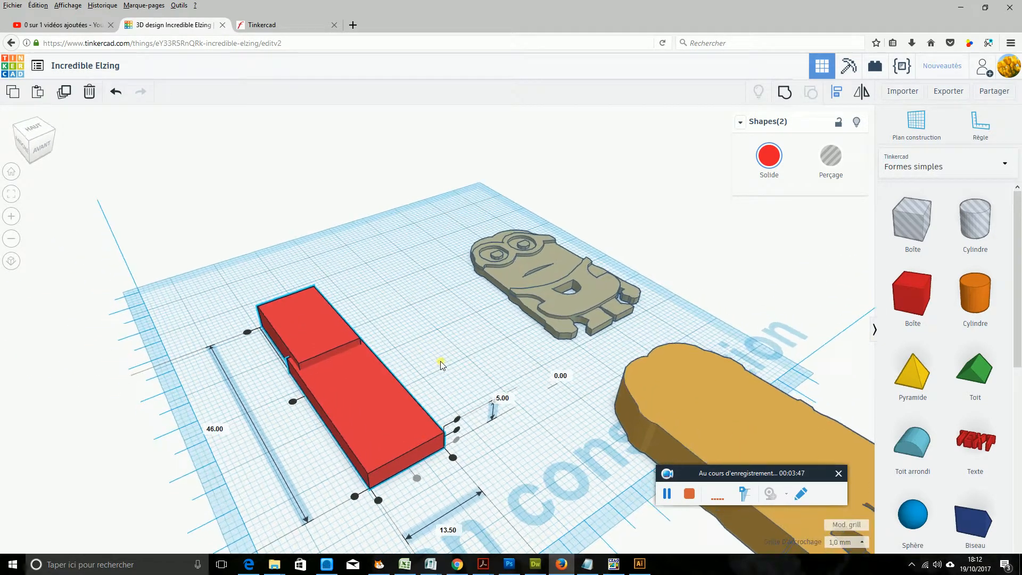
right_drag(549, 422, 496, 407)
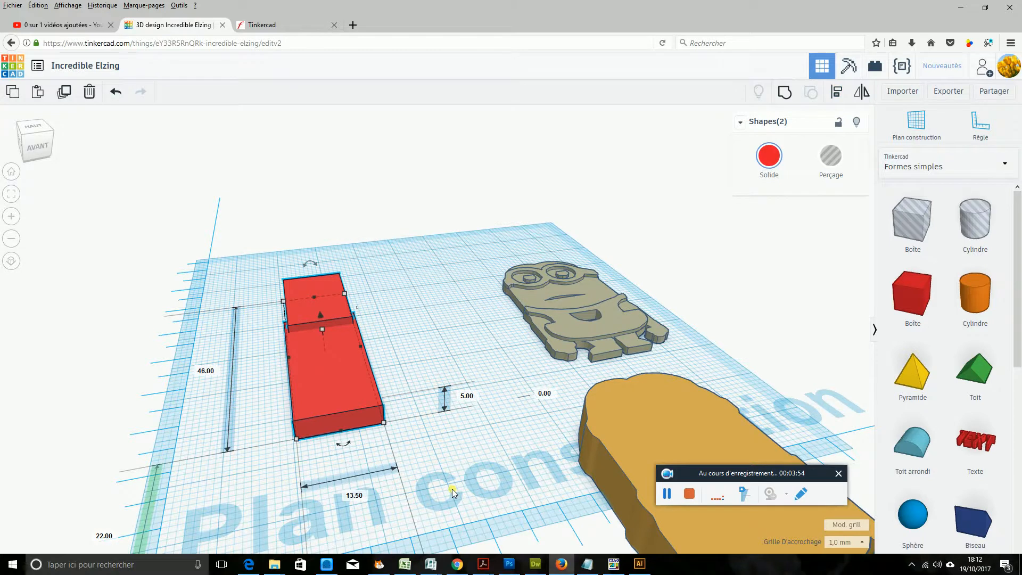
click(830, 156)
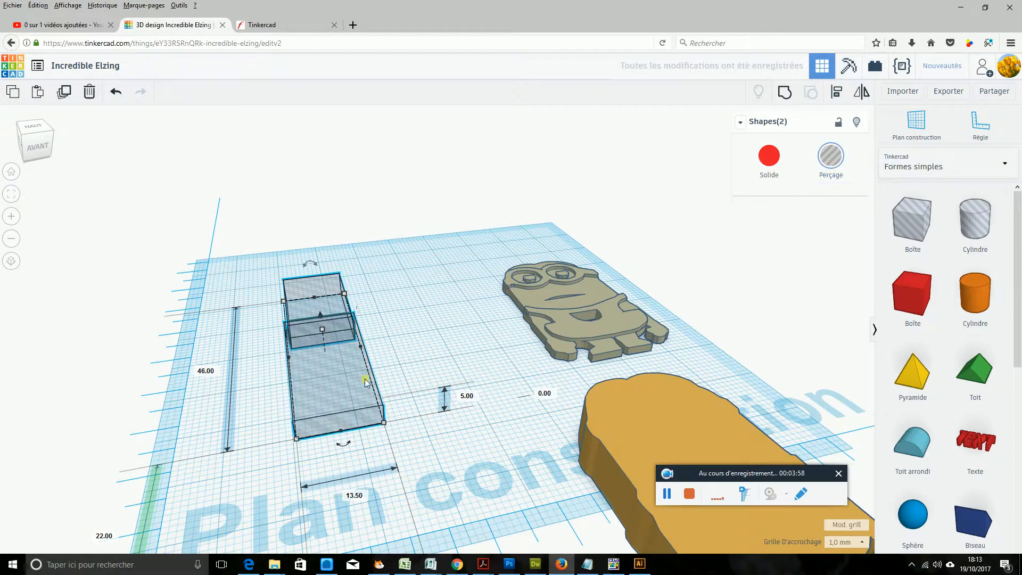
- Move the plain orange minion body closer to the hole boxes, to 35 mm by -20 mm from the ruler origin
drag(656, 431, 524, 431)
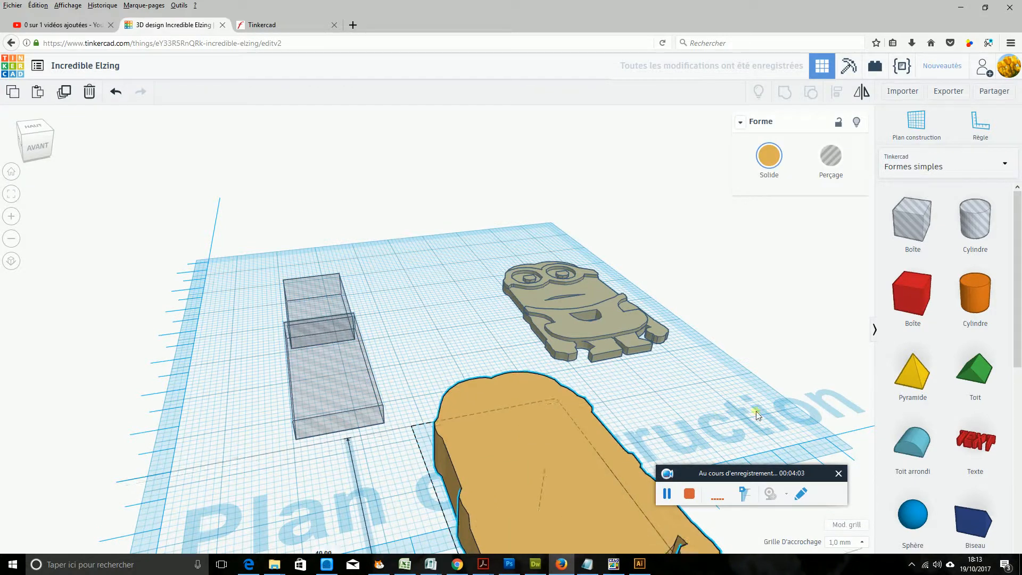
right_drag(714, 372, 713, 417)
scroll(714, 418, down, 4)
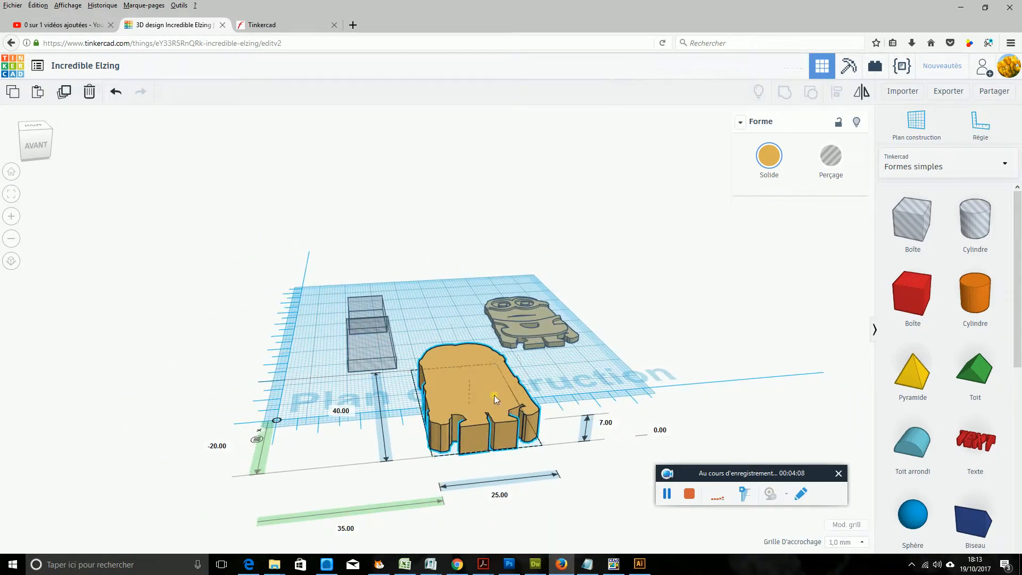
- Try flipping the orange minion body about its lengthwise axis with an entered angle of 180°, and undo each flip
drag(453, 329, 463, 330)
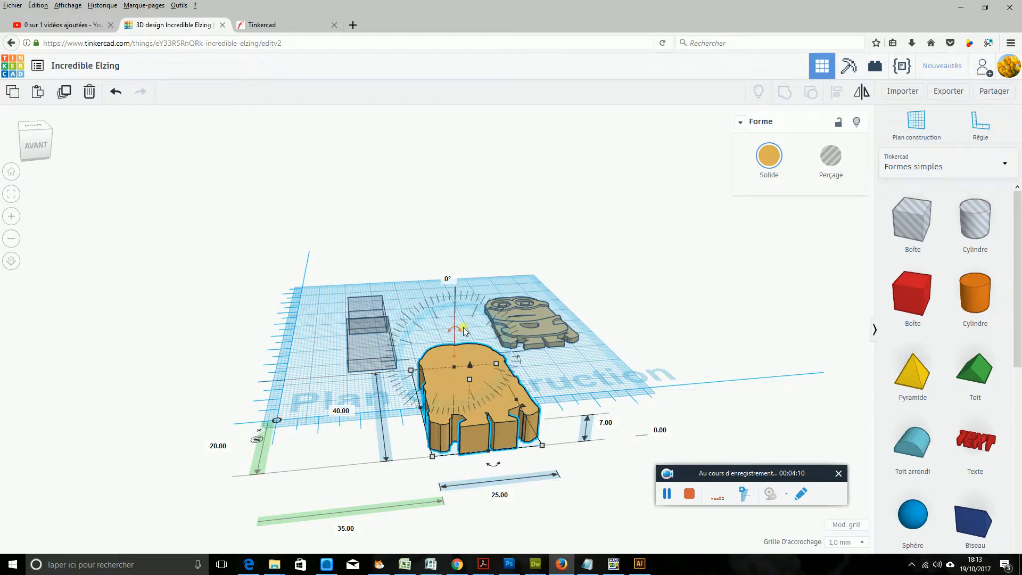
drag(456, 289, 456, 332)
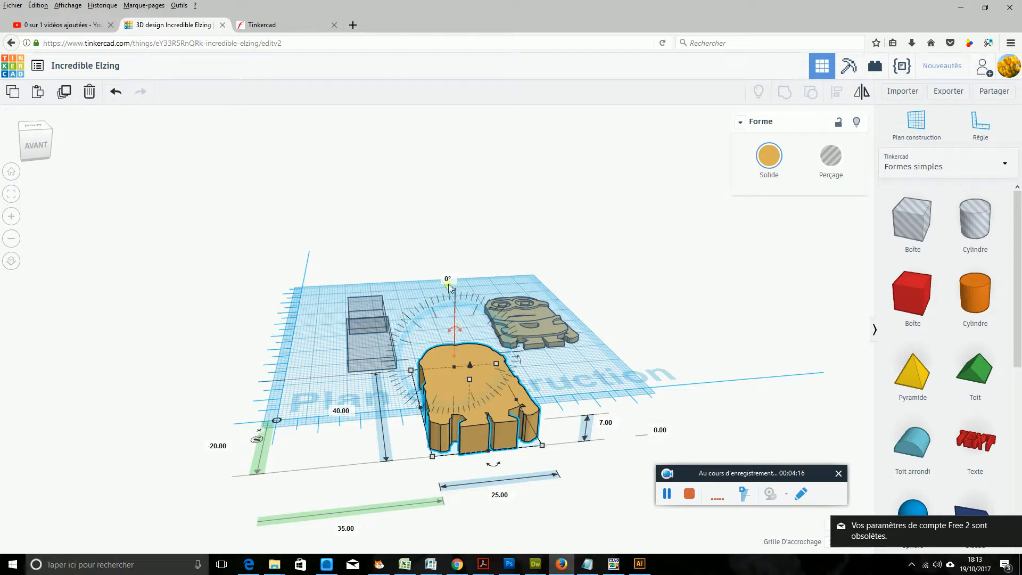
click(448, 279)
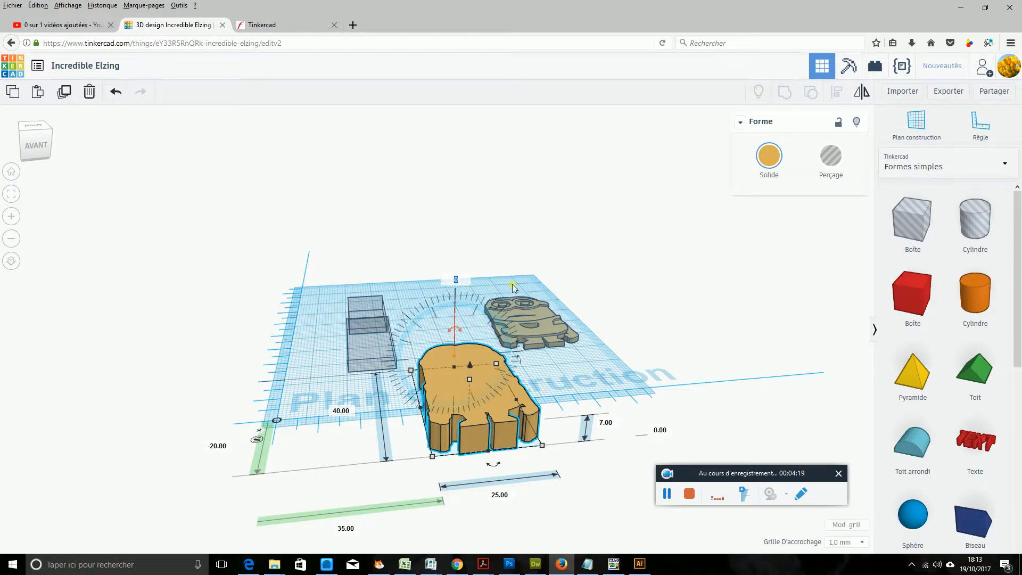
key(Return)
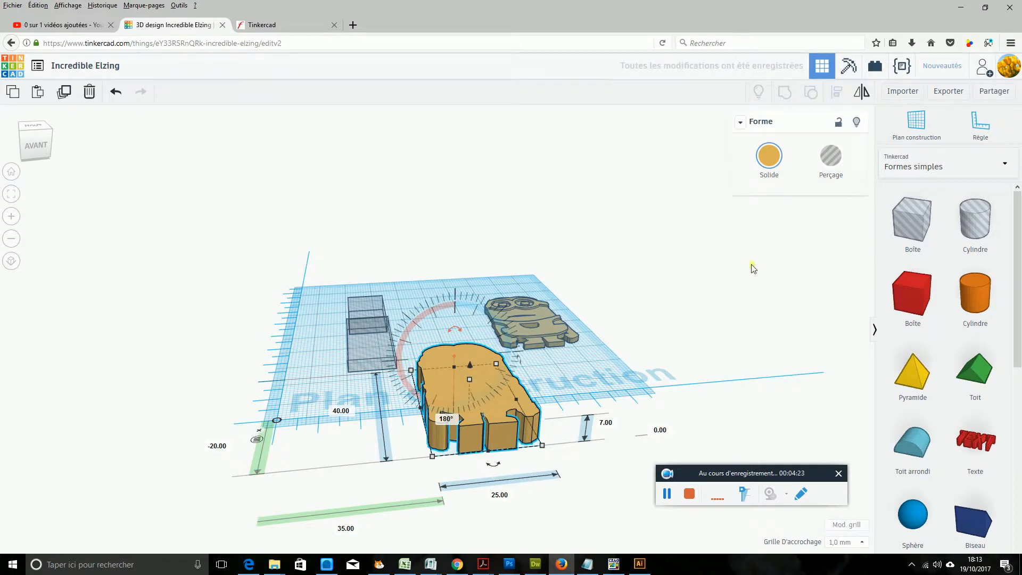
click(457, 329)
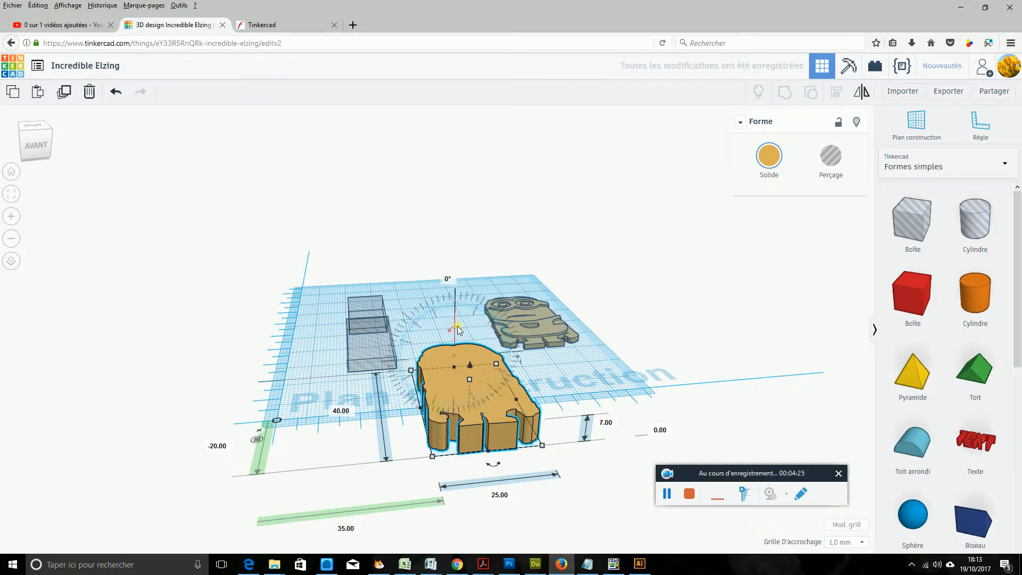
click(447, 280)
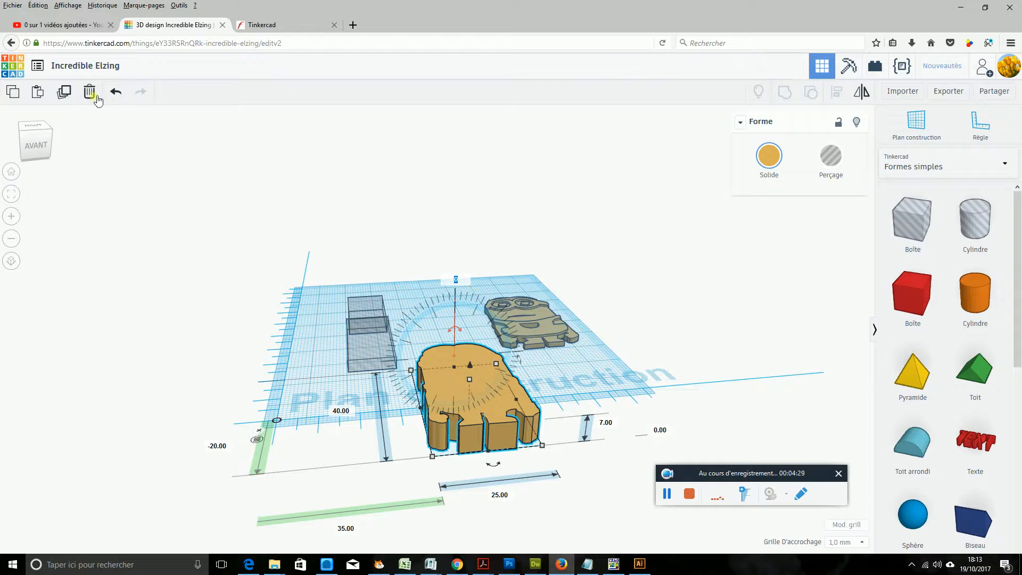
click(116, 92)
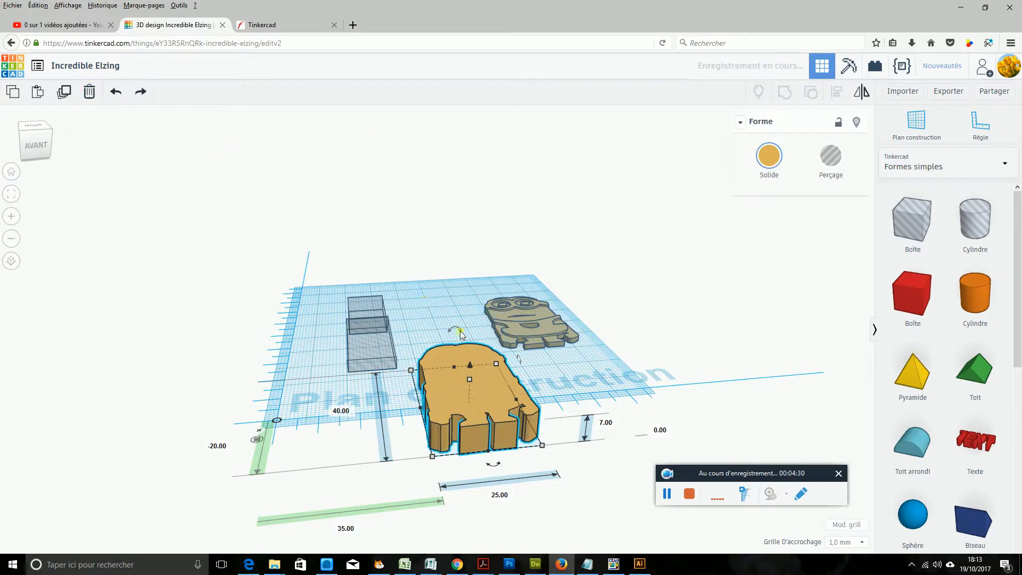
mouse_move(461, 334)
click(448, 279)
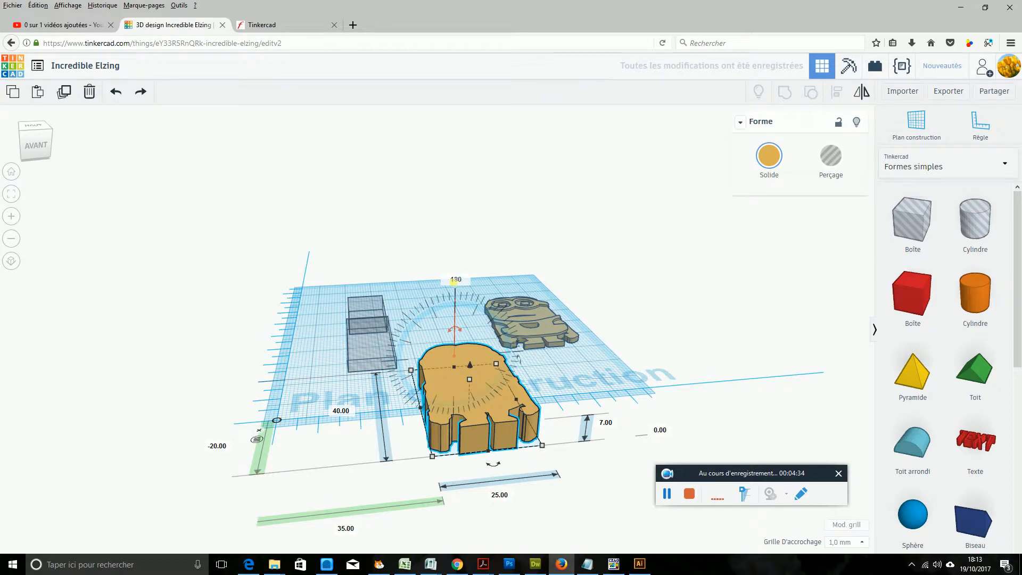
key(Return)
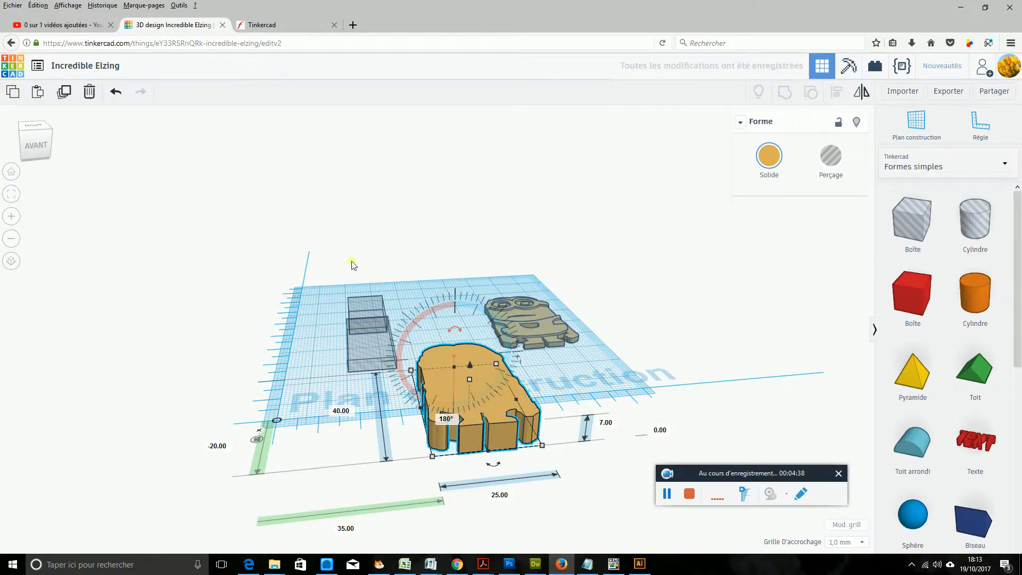
click(116, 91)
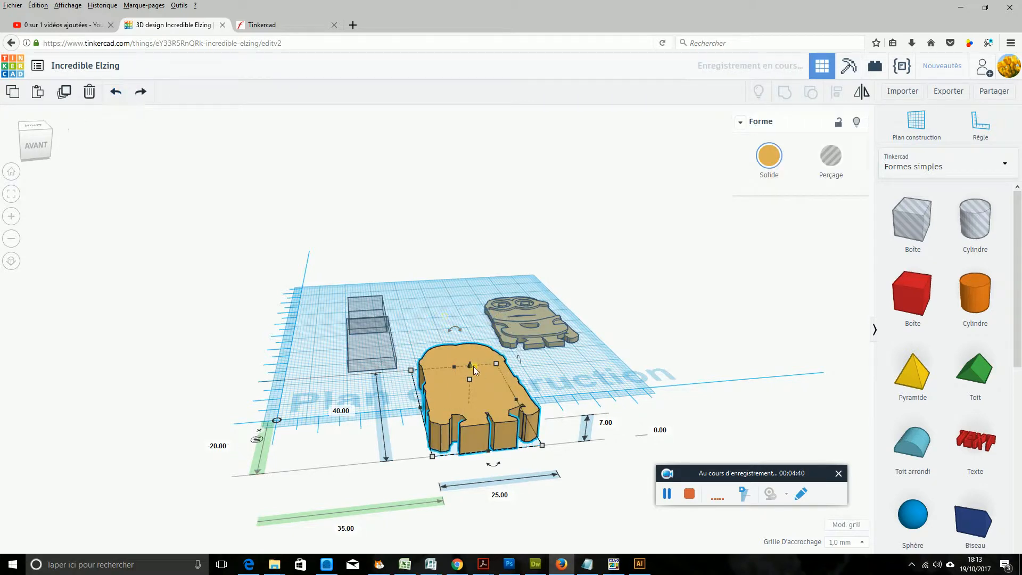
- Turn the orange minion body over by 180° about its lengthwise axis and deselect it
mouse_move(459, 331)
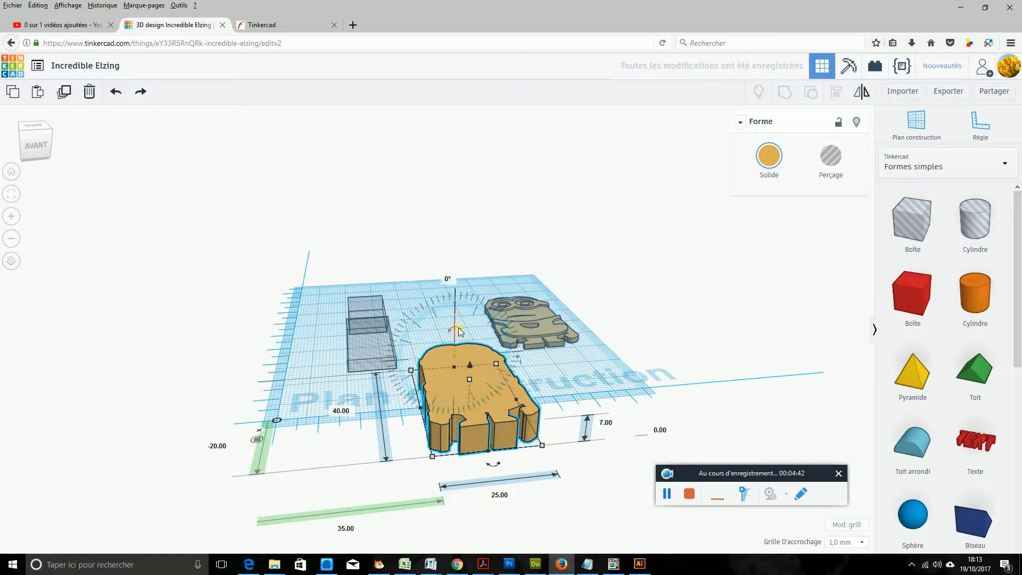
click(447, 280)
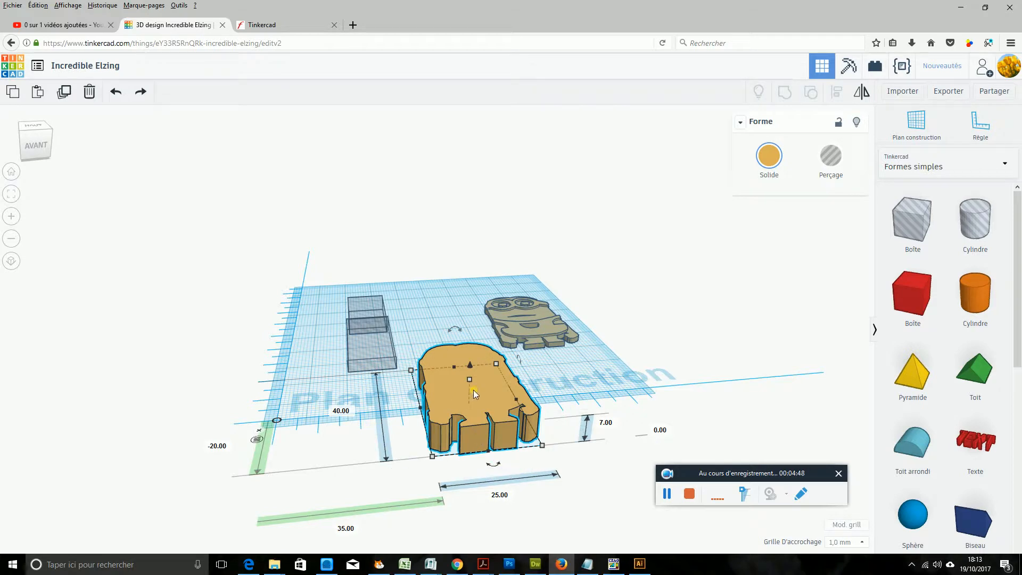
drag(460, 329, 463, 487)
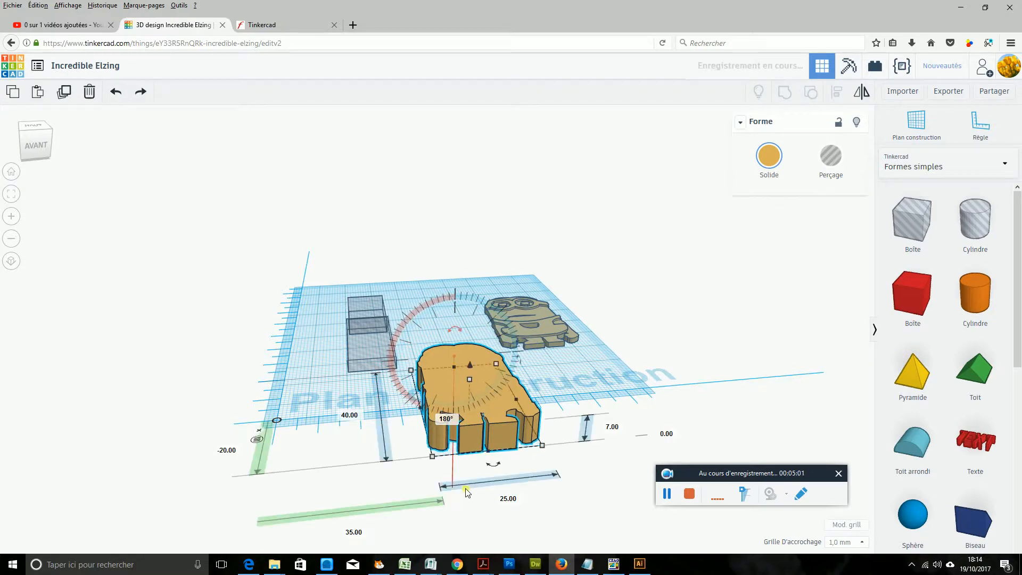
click(647, 396)
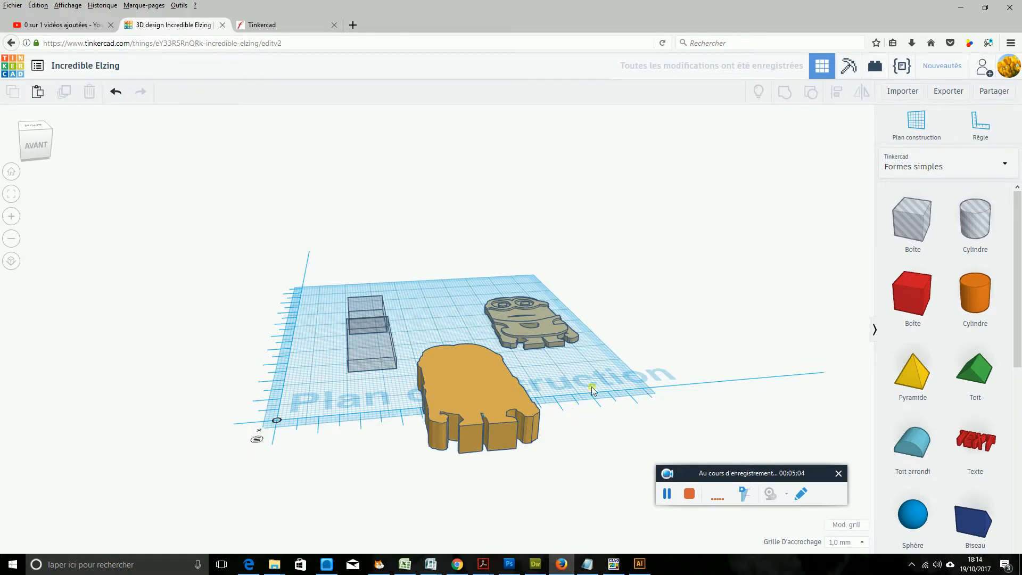
- Move the orange minion body over the hole boxes, at 12 mm by 16 mm from the ruler origin
right_drag(608, 417, 611, 451)
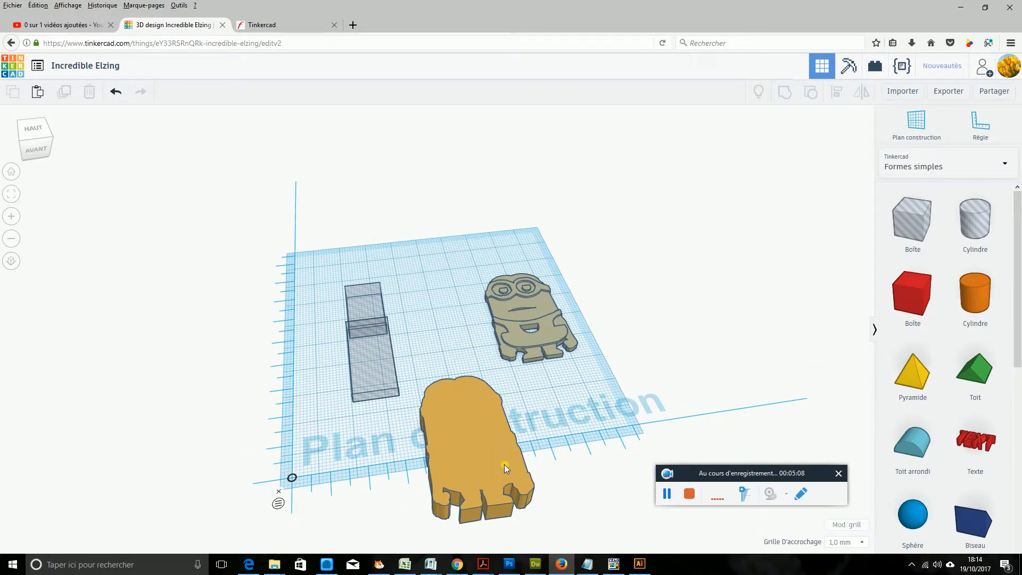
right_drag(568, 417, 567, 465)
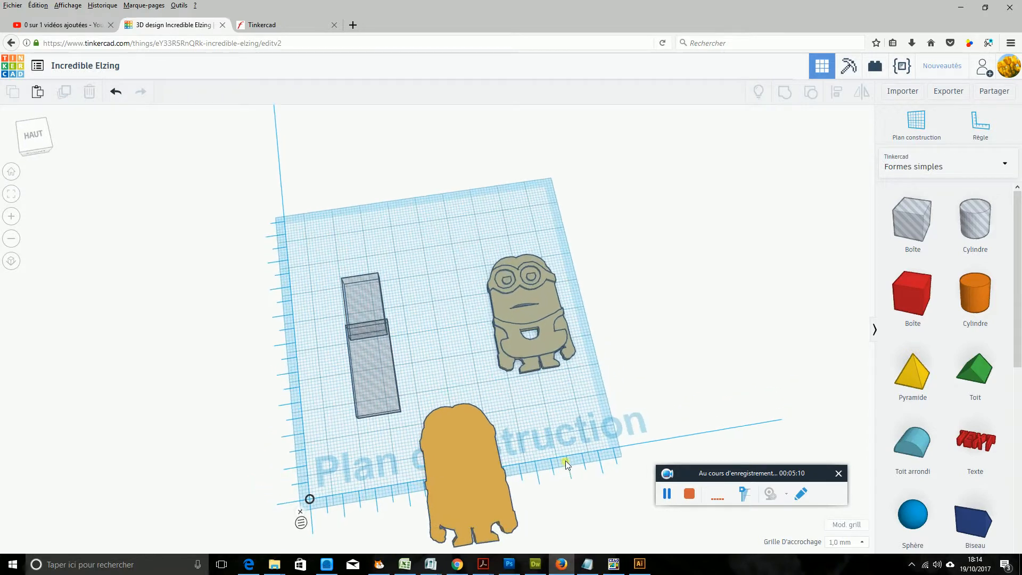
drag(493, 456, 388, 385)
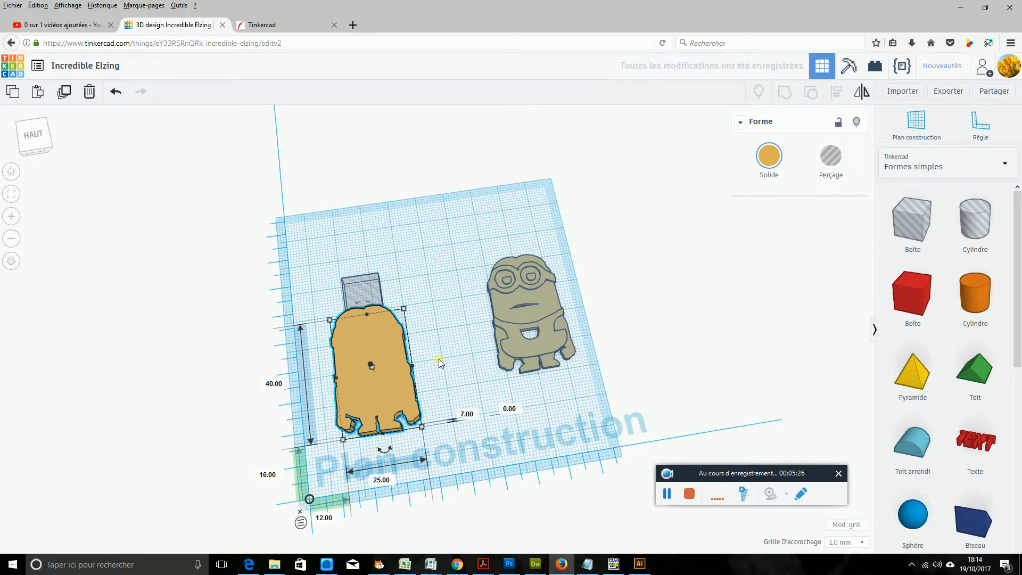
- Check the hole boxes' fit from beneath and nudge the orange body lengthwise to 15 mm from the ruler origin
right_drag(456, 374, 730, 174)
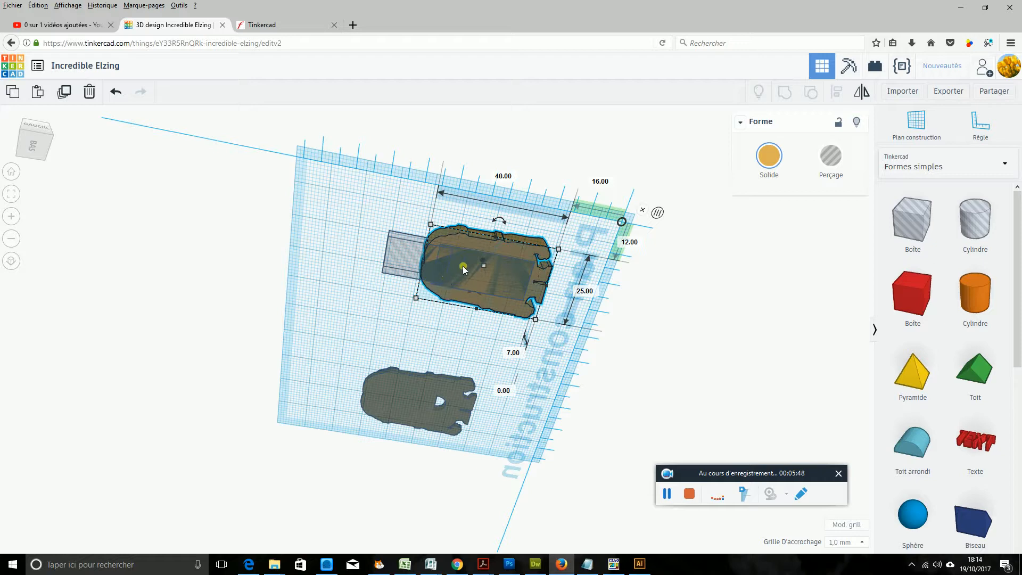
click(515, 230)
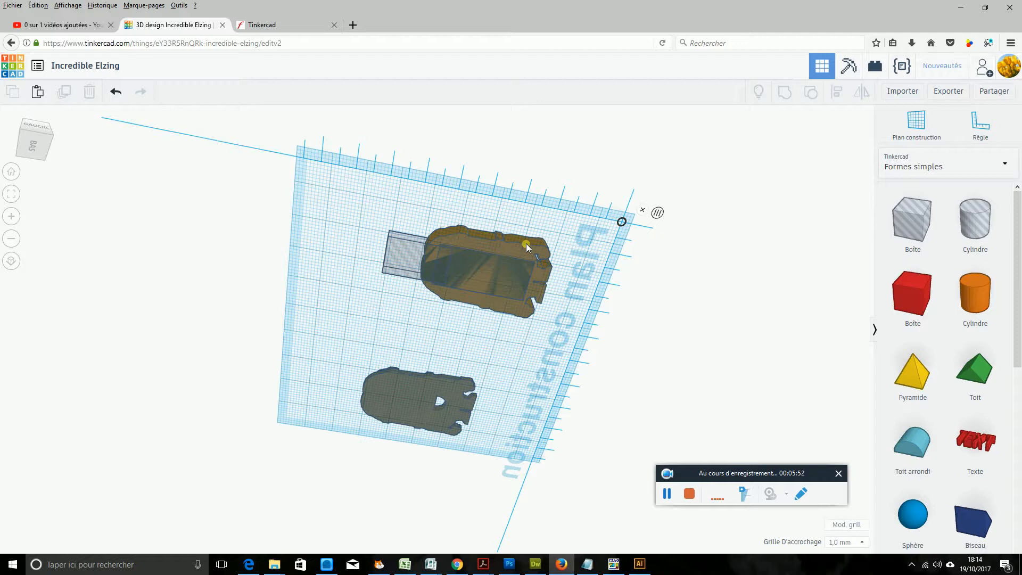
right_drag(565, 269, 595, 301)
click(489, 362)
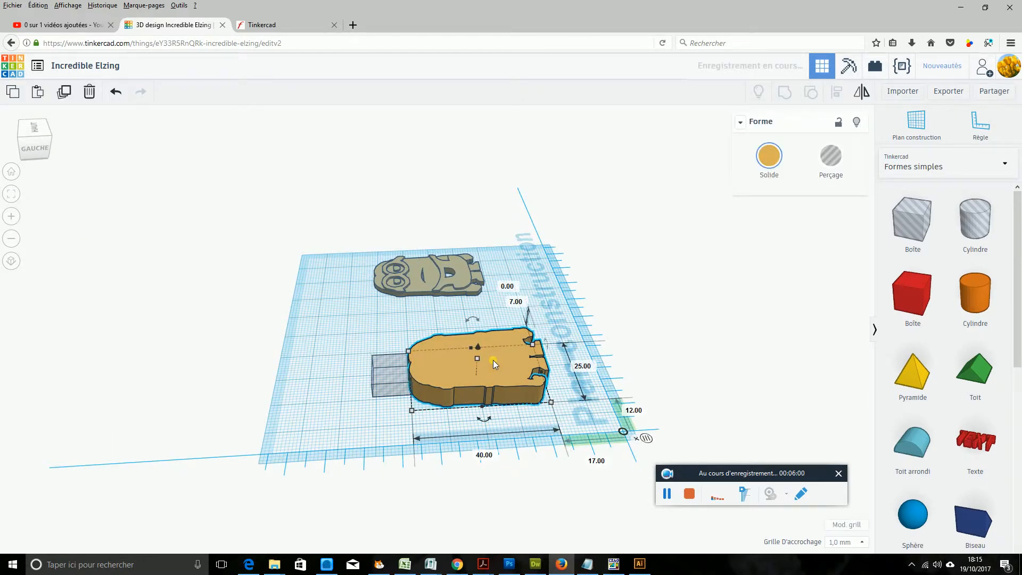
key(Right)
key(Right)
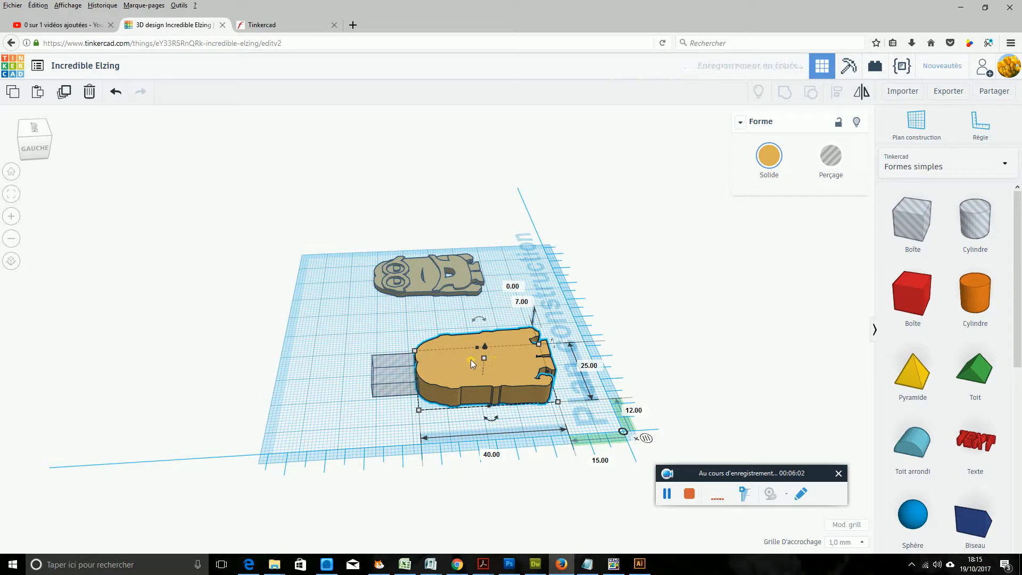
right_drag(491, 322, 448, 264)
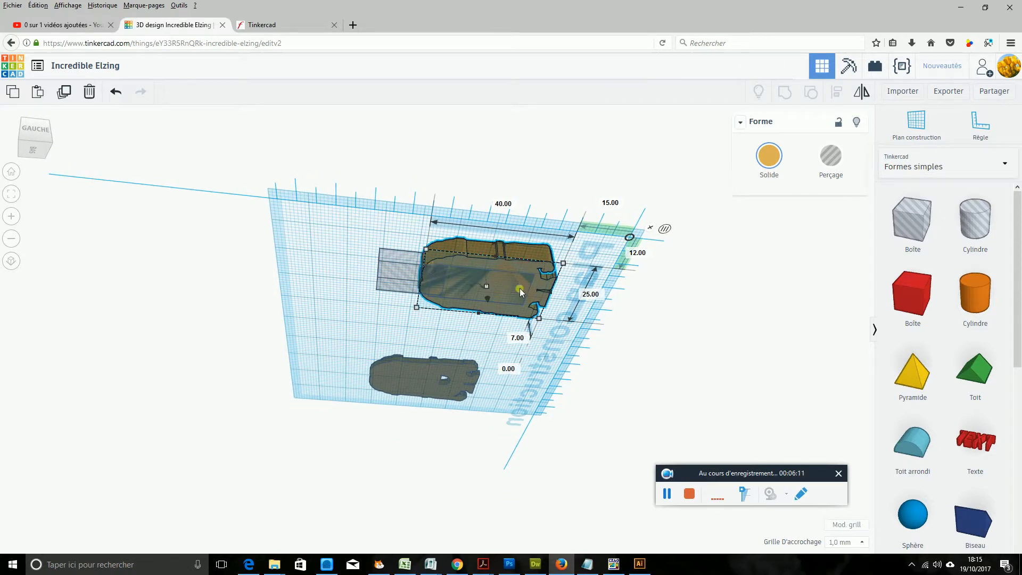
- Group the orange minion body with the two hole boxes to cut the cavity, and select the resulting shape
right_drag(636, 309, 409, 478)
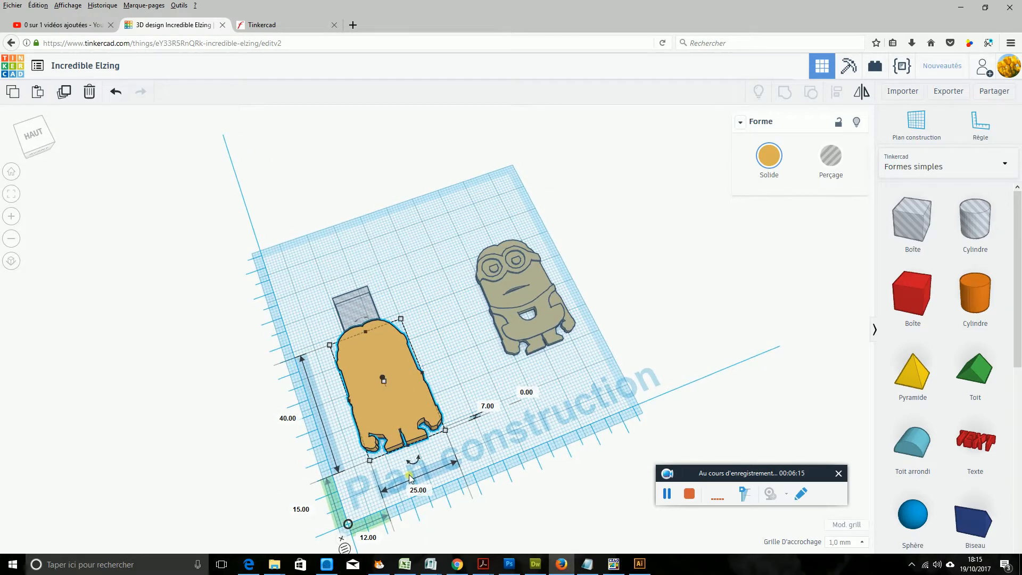
drag(275, 274, 451, 502)
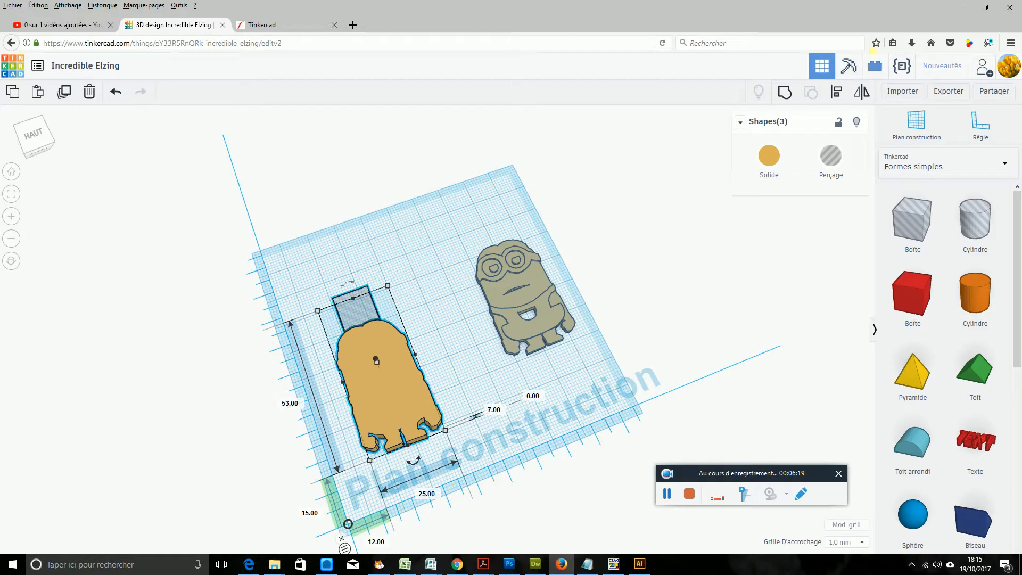
click(785, 92)
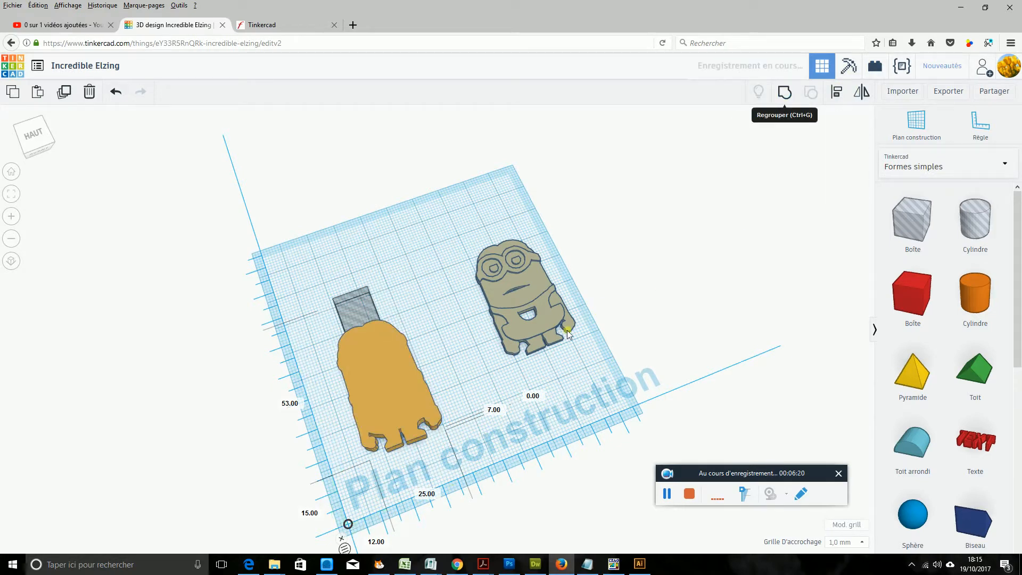
click(381, 396)
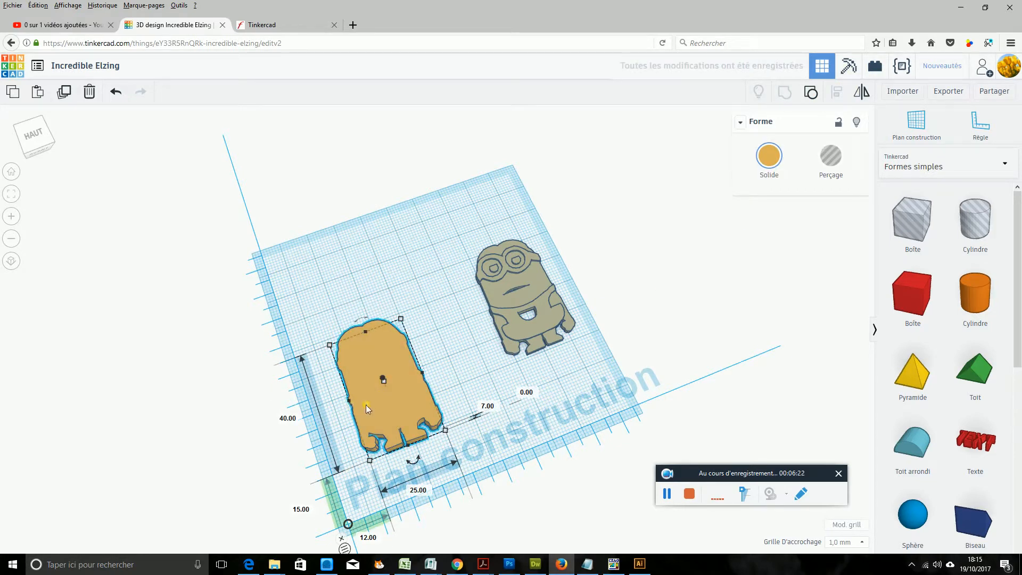
- Try rotating the hollowed minion body flat on the workplane, and undo the rotation
right_drag(433, 330, 426, 400)
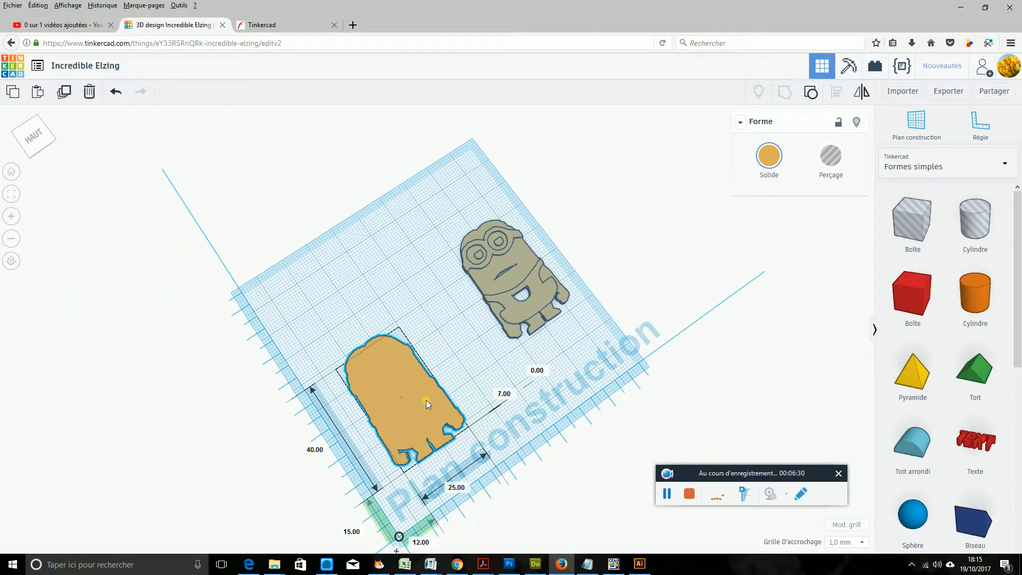
right_drag(508, 440, 433, 424)
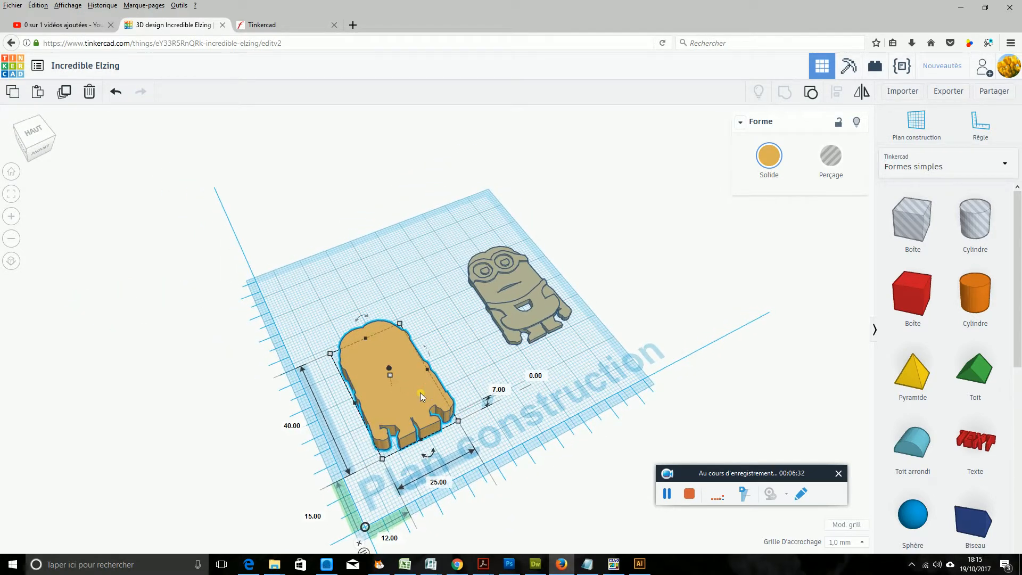
drag(430, 456, 319, 436)
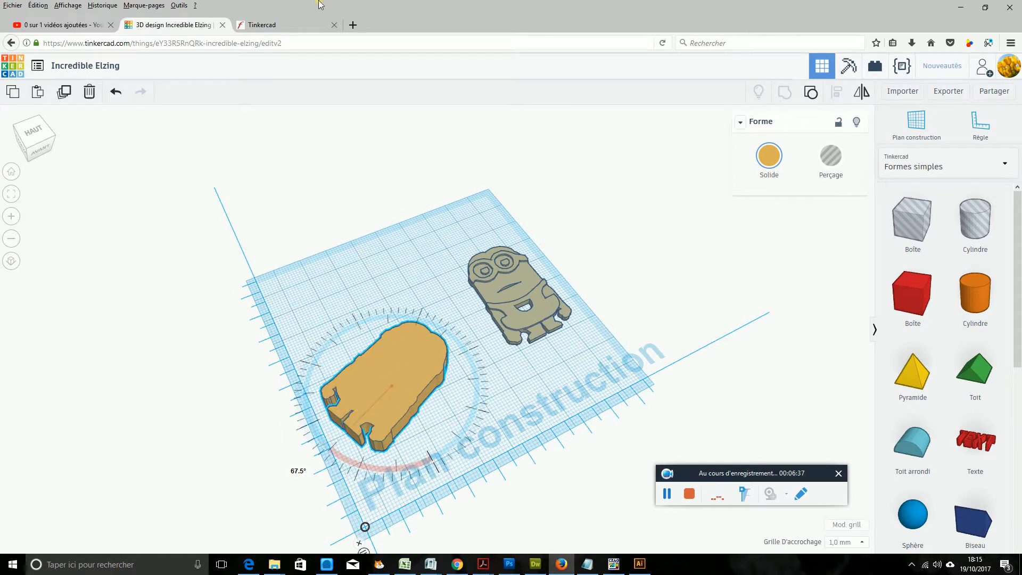
drag(320, 5, 348, 10)
click(115, 92)
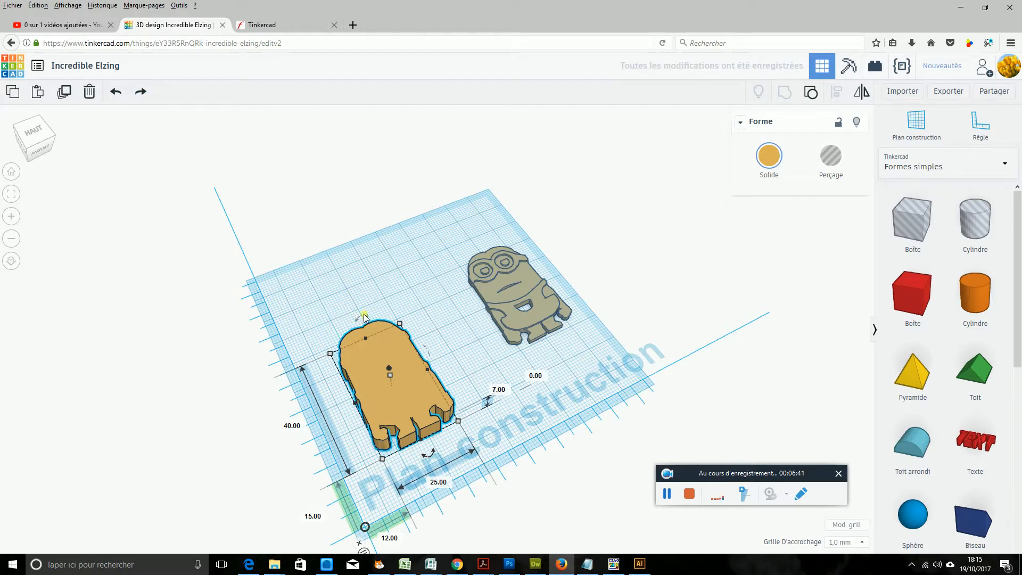
- Turn the hollowed minion body over by 180° about its lengthwise axis so the cavity faces up
drag(383, 312, 389, 439)
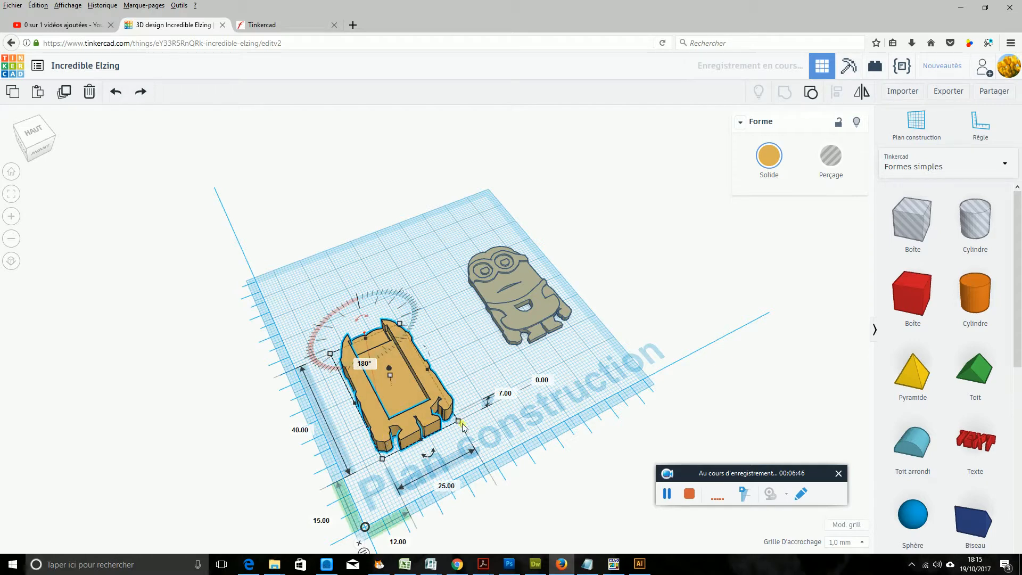
right_drag(508, 419, 483, 434)
right_drag(483, 445, 424, 451)
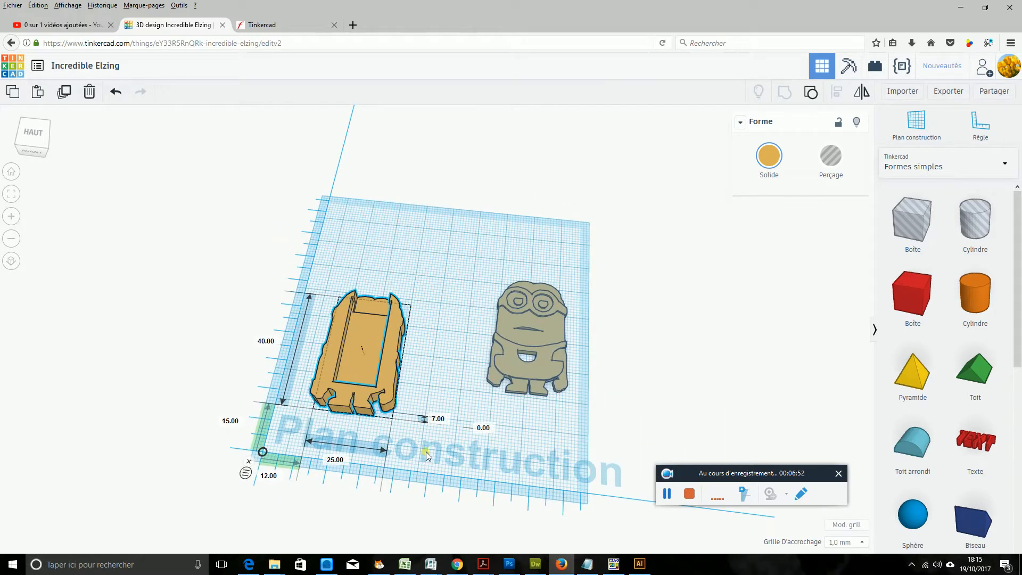
- Move the hollowed minion body closer to the grey minion, at 26 mm by 27 mm from the ruler origin
click(373, 327)
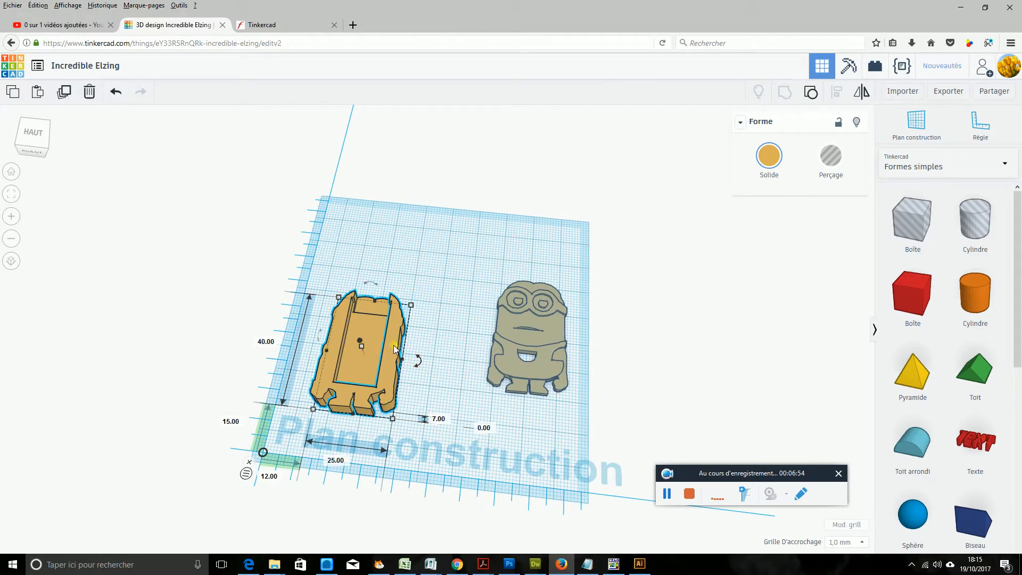
drag(390, 343, 438, 318)
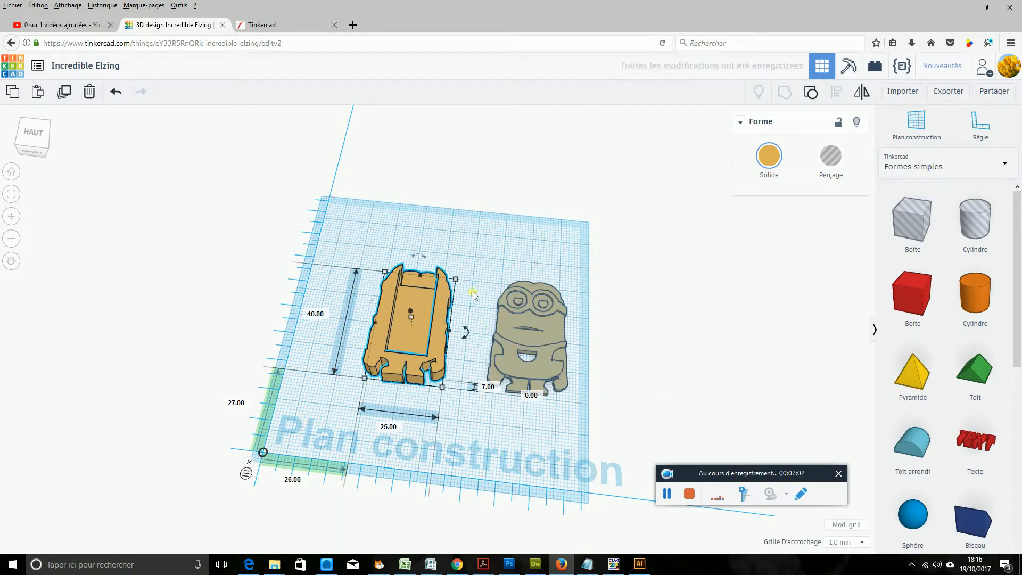
right_drag(518, 256, 497, 281)
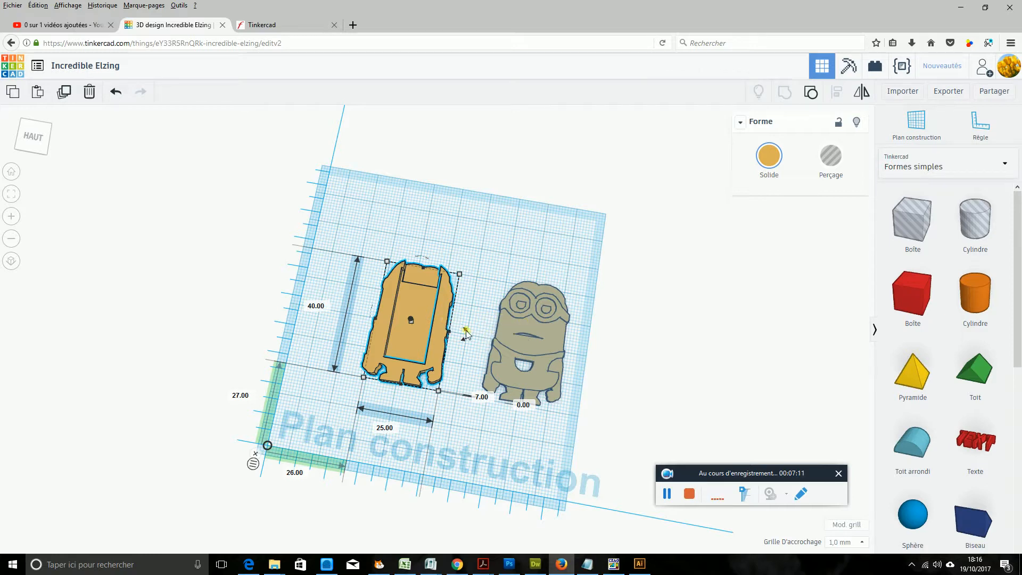
right_drag(465, 333, 458, 301)
- Select the orange body and the grey minion, shift them together slightly toward the ruler origin, and deselect them
drag(362, 218, 593, 463)
drag(530, 353, 512, 348)
click(614, 314)
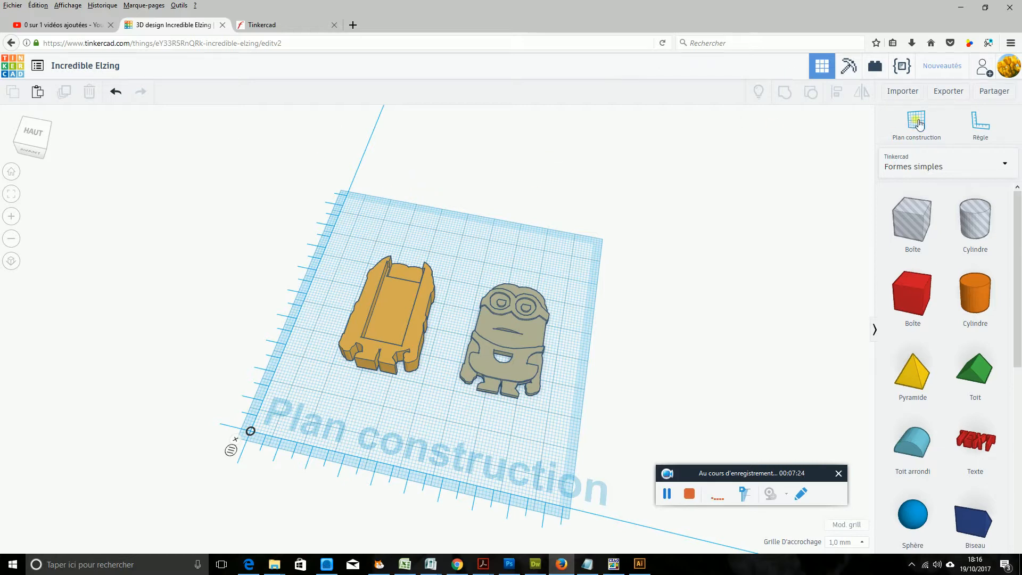
- Export the whole design as an STL and save the file Incredible Elzing.stl
click(948, 91)
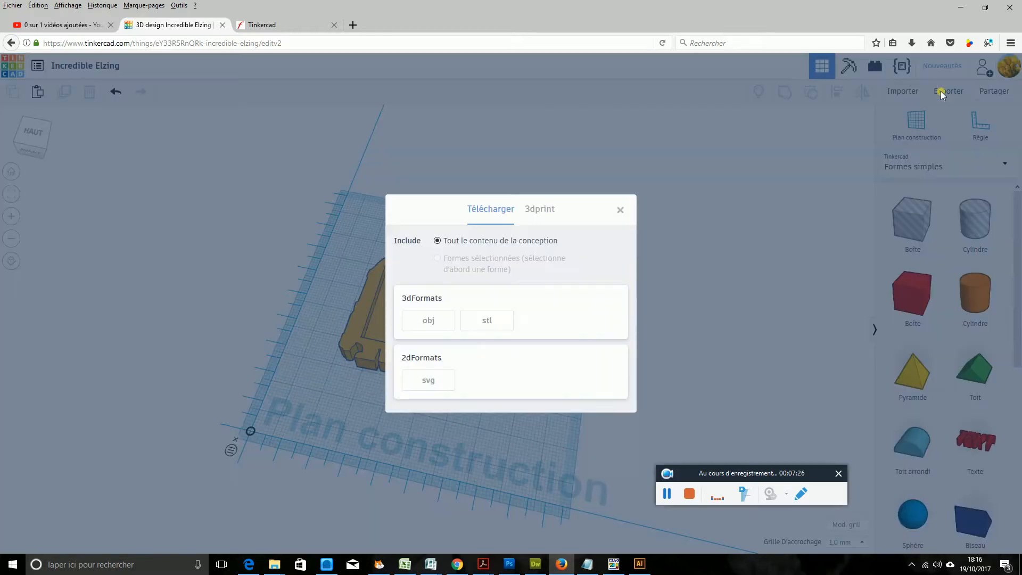
click(490, 322)
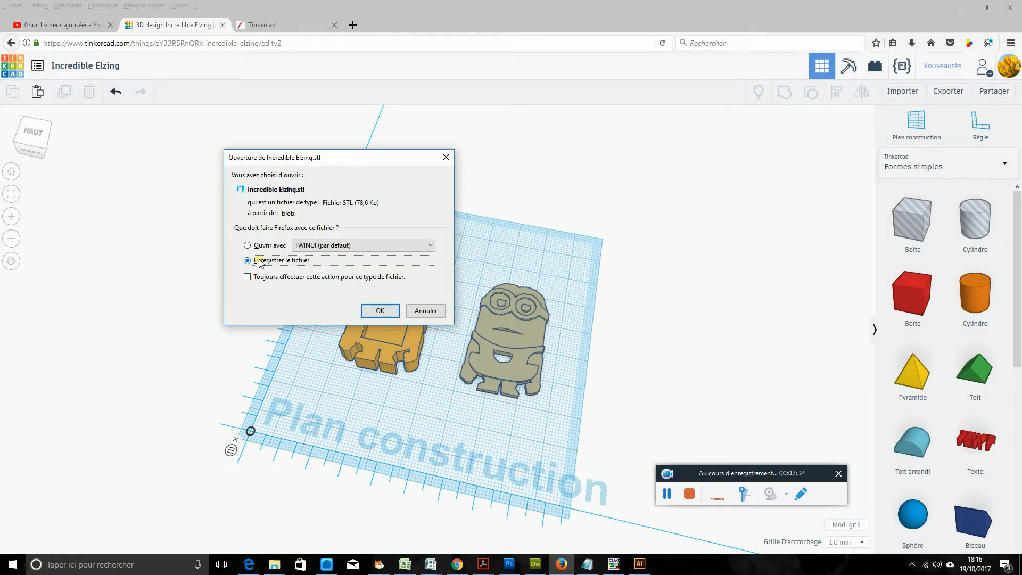
click(379, 307)
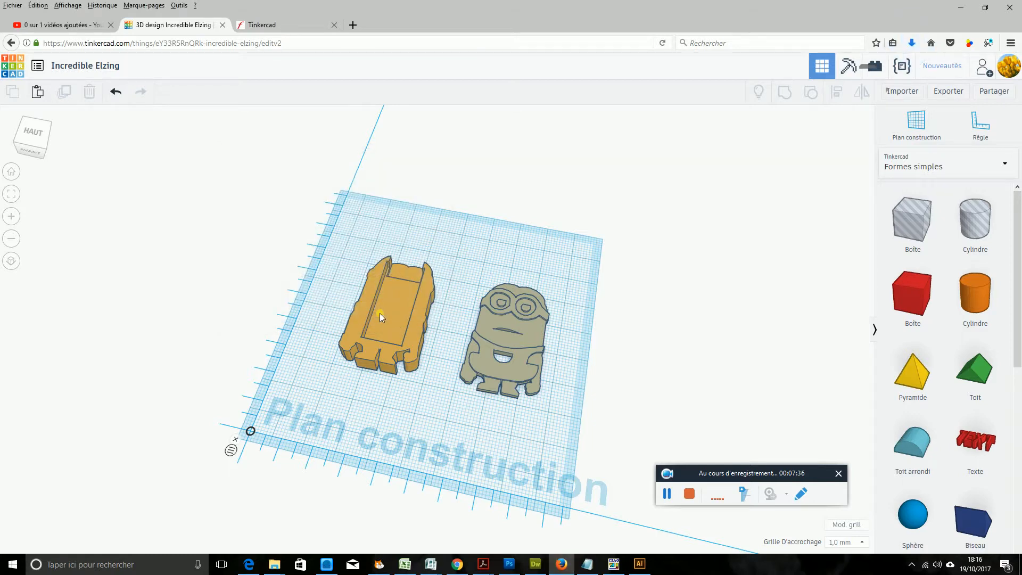
- Find Incredible Elzing.stl in the browser's download list and open its containing folder
click(911, 45)
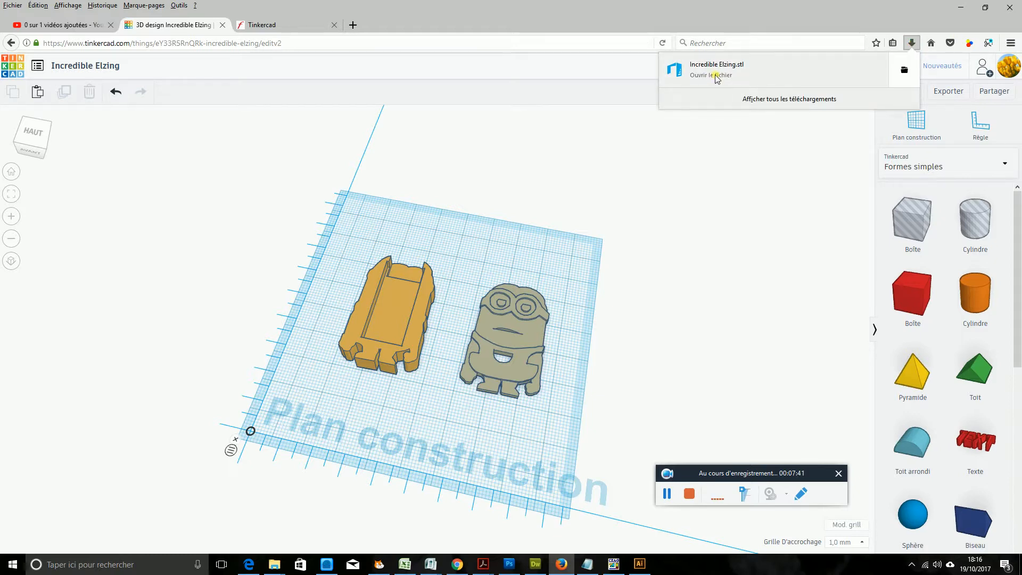
click(755, 100)
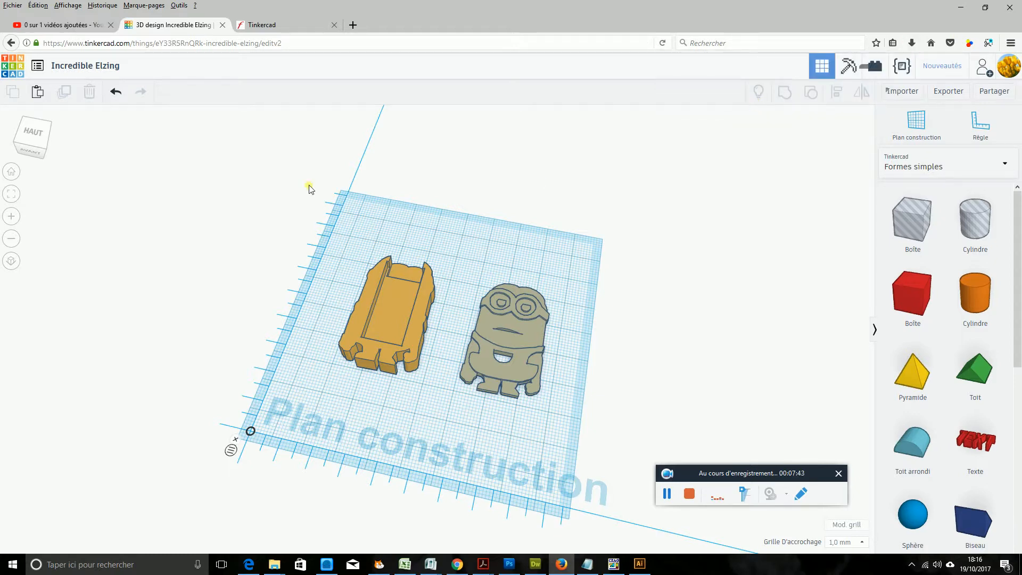
right_click(170, 58)
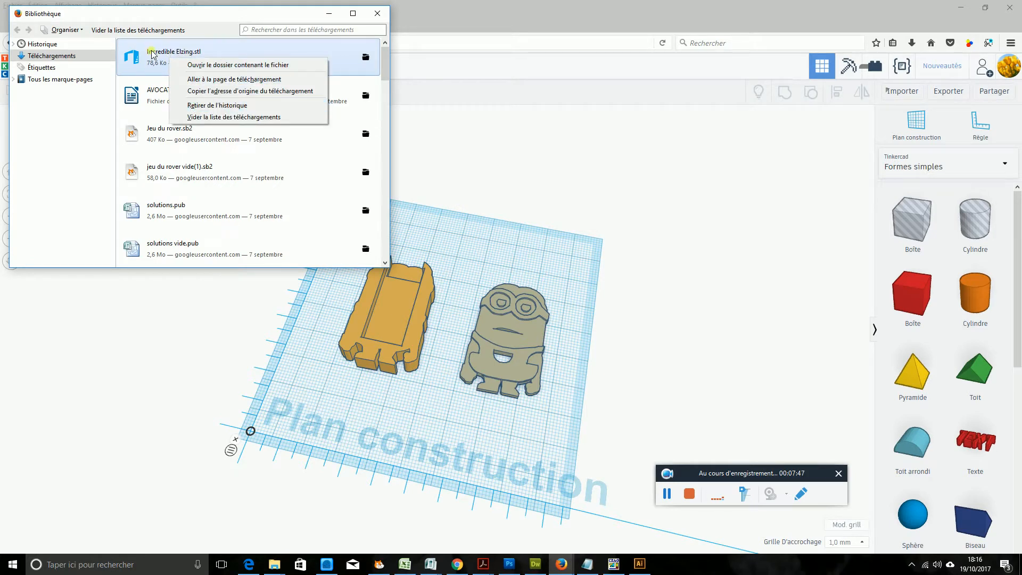
click(139, 57)
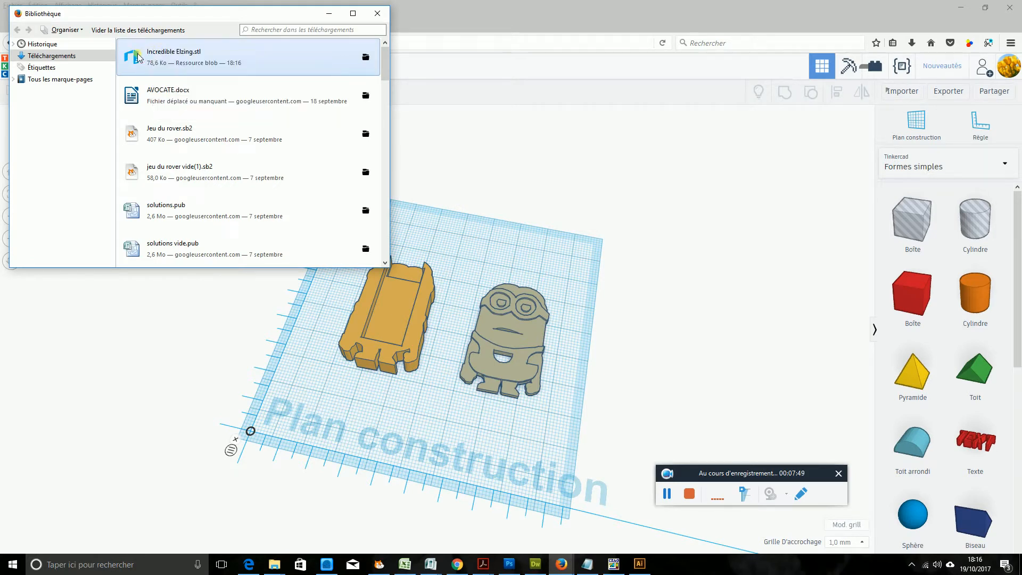
right_click(142, 58)
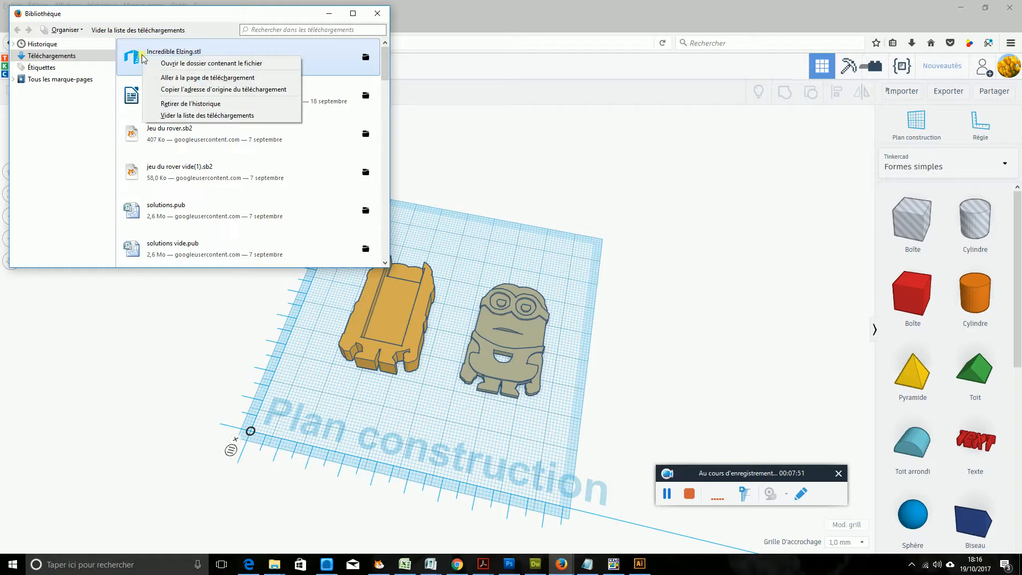
click(166, 80)
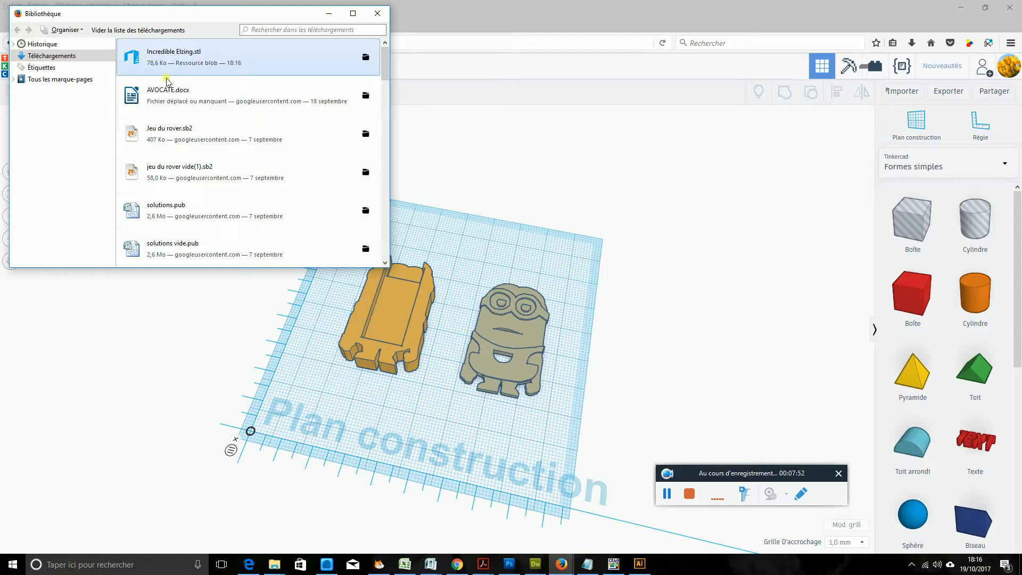
right_click(203, 54)
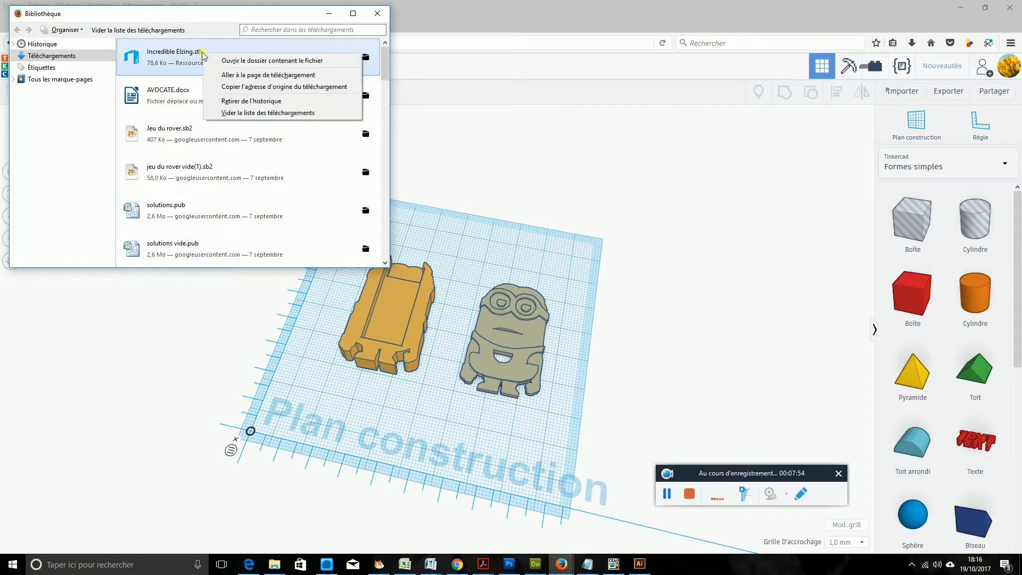
click(366, 58)
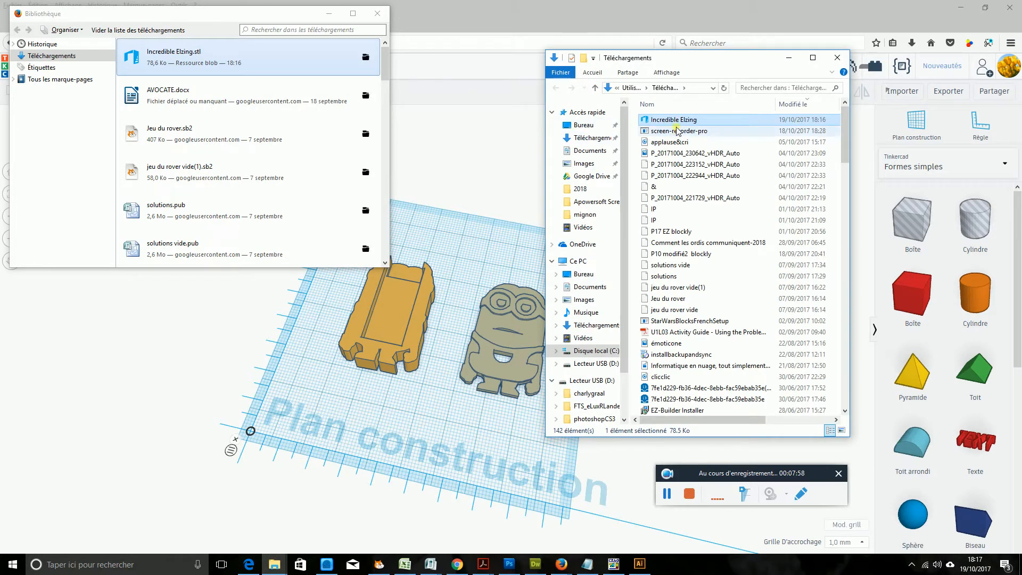
- Review the file actions for Incredible Elzing, and close the download list and the folder window
right_click(666, 117)
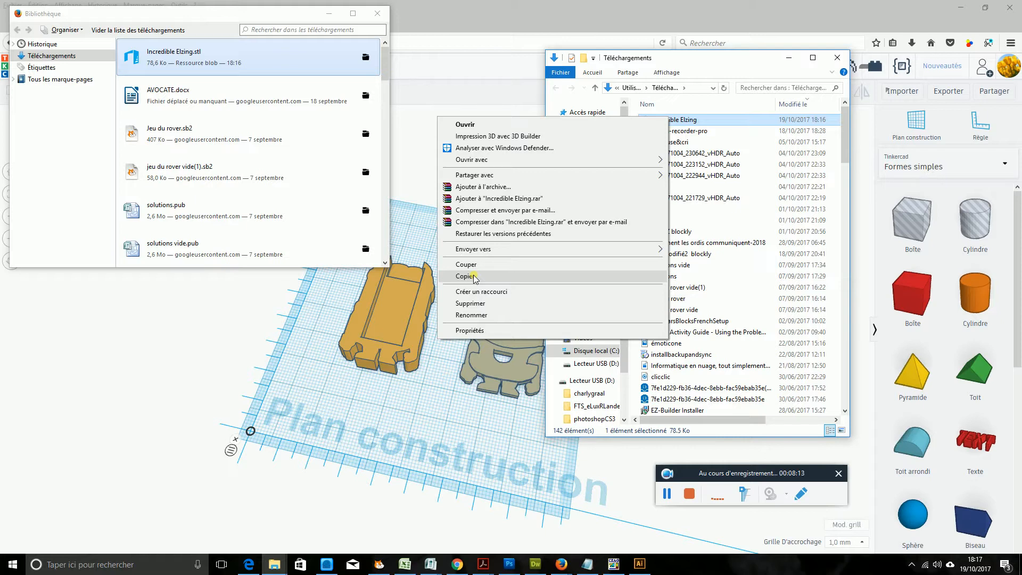
click(378, 14)
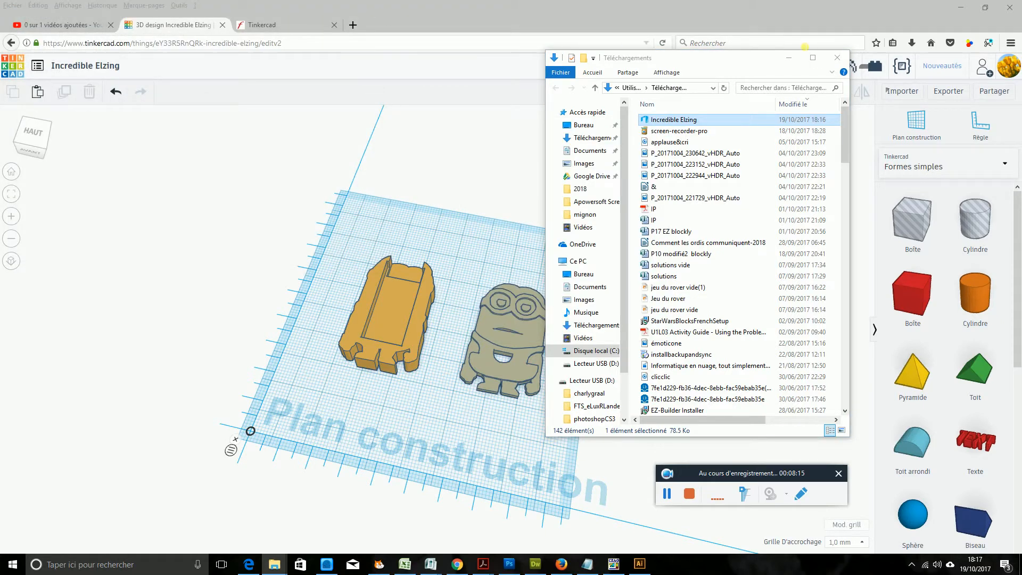
click(837, 58)
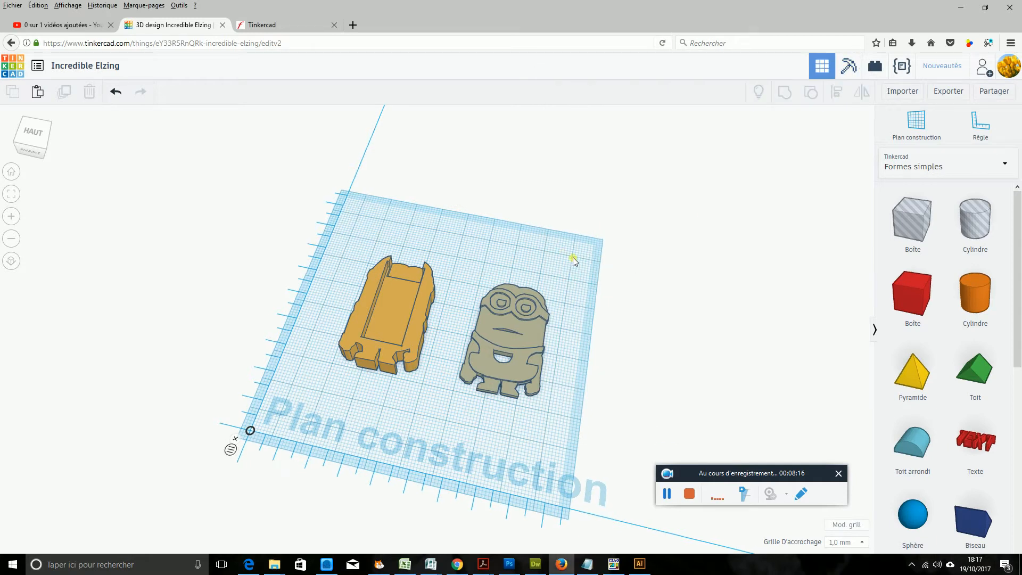
- Generate a collaboration link for inviting people to the design, and copy it to the clipboard
right_drag(573, 258, 567, 239)
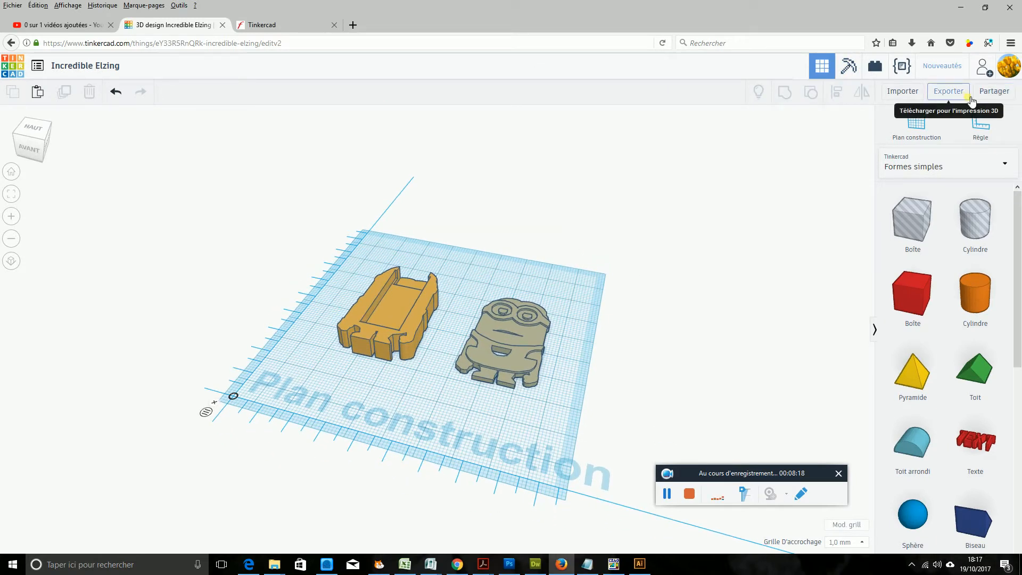
click(993, 92)
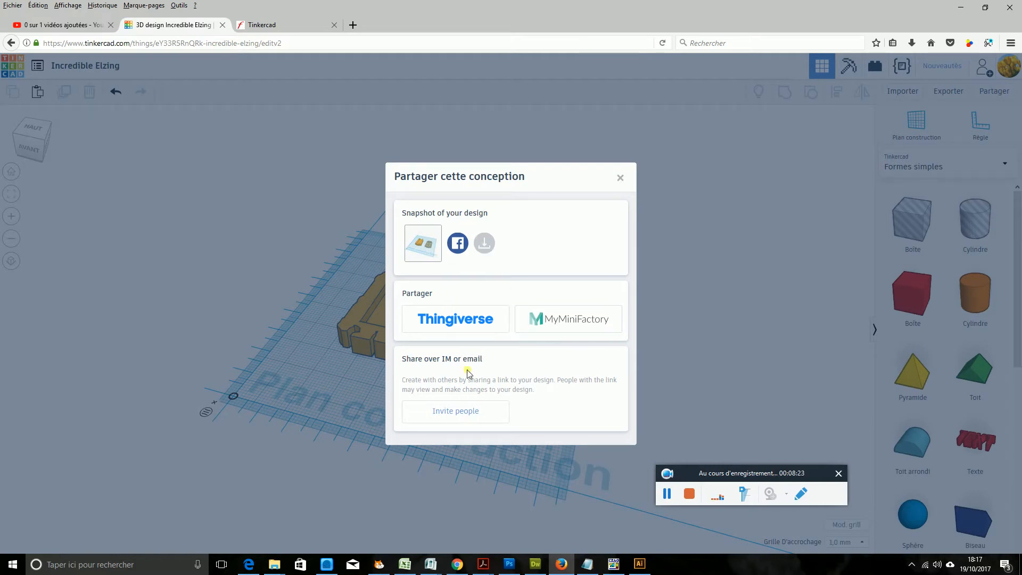
click(479, 419)
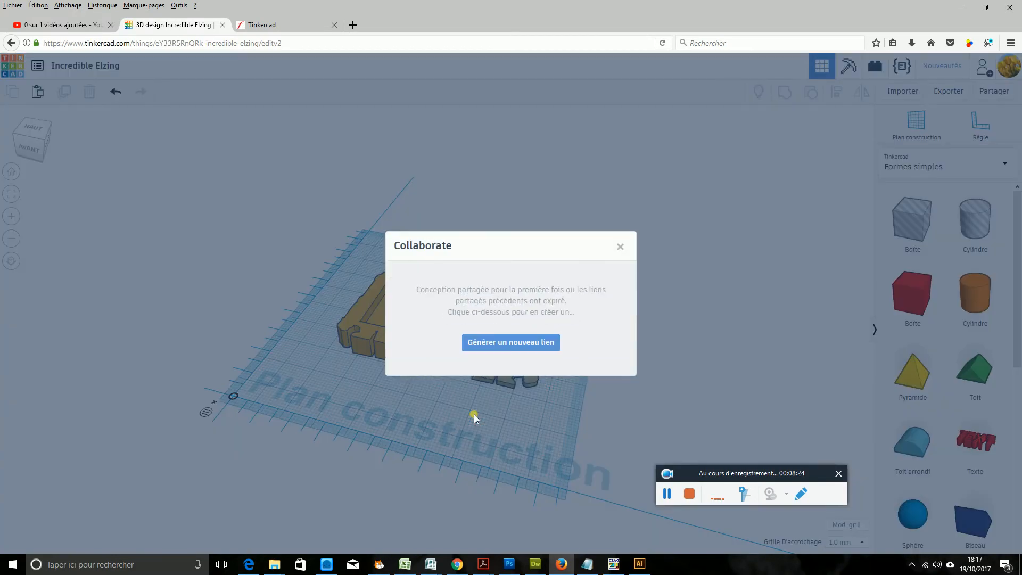
click(498, 345)
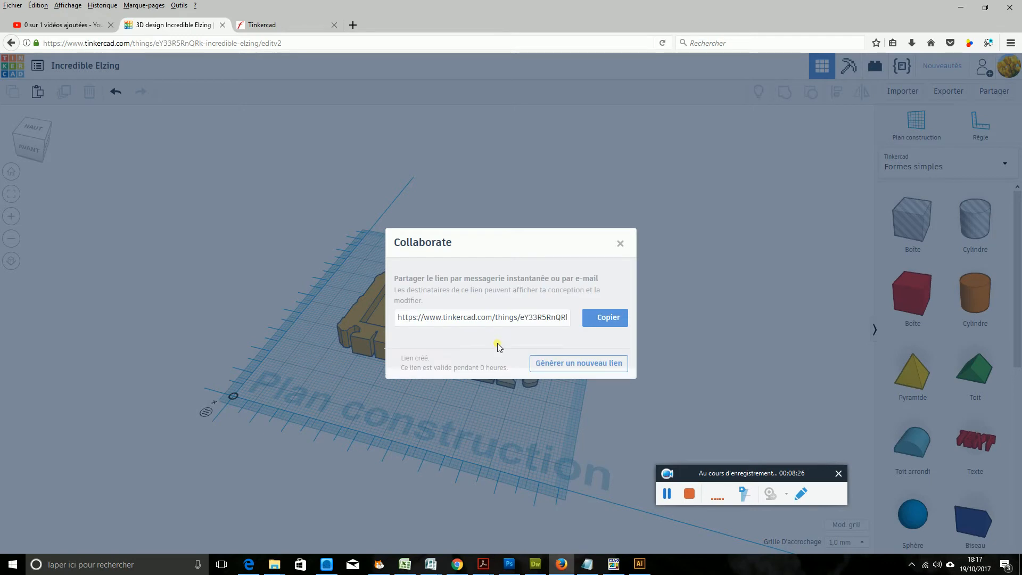
click(509, 319)
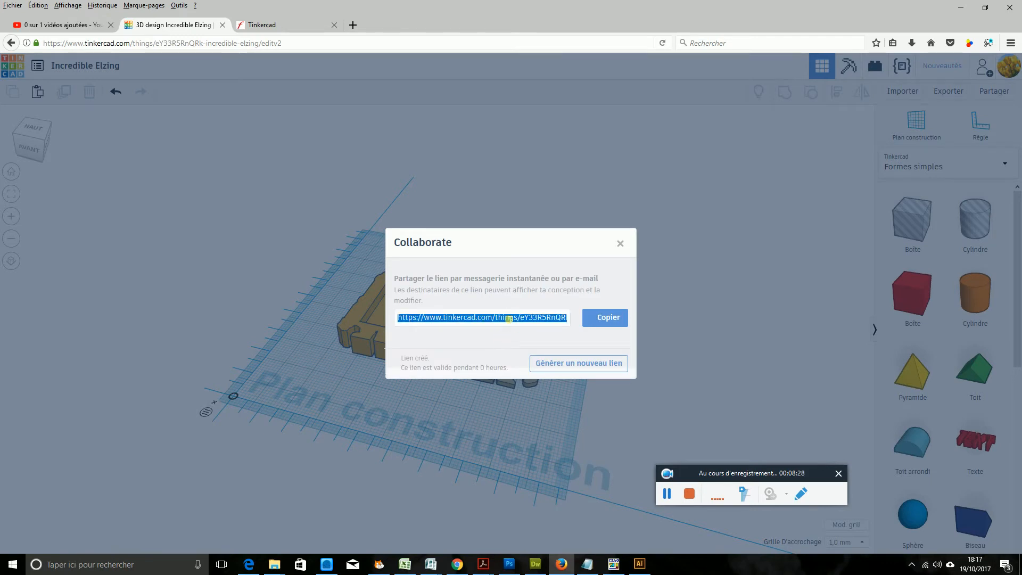
click(604, 319)
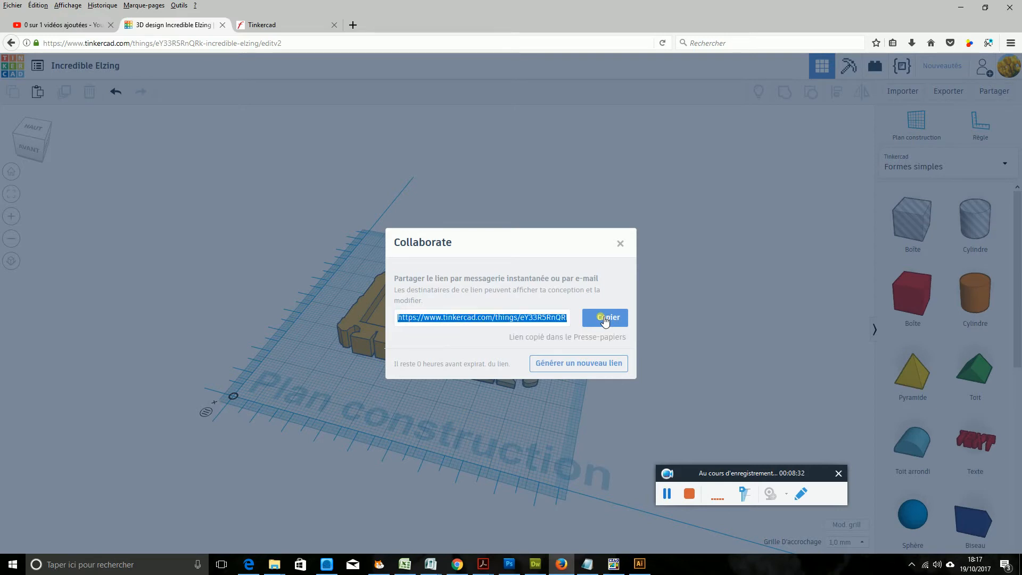